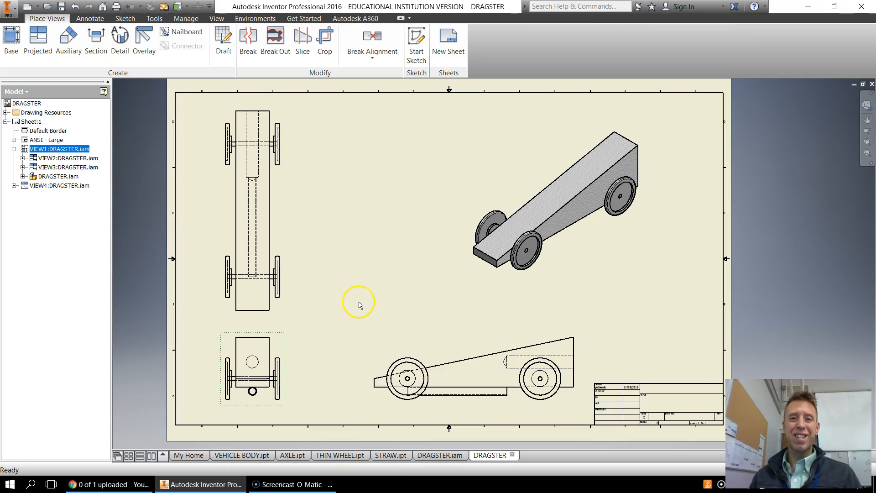
Step: Examine the dragster's side and front views on the drawing sheet, including the wheels, axle hole and straw
scroll(387, 346, "up", 4)
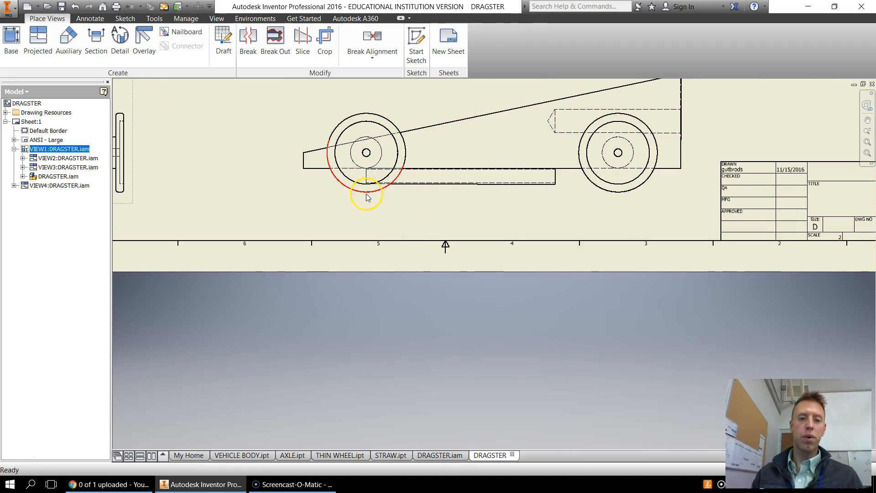
scroll(465, 179, "down", 5)
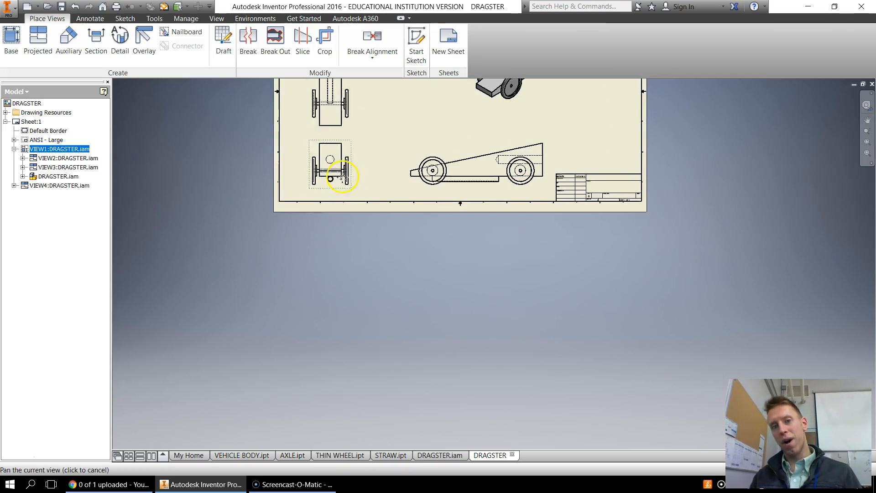
left_click_drag(342, 176, 494, 220)
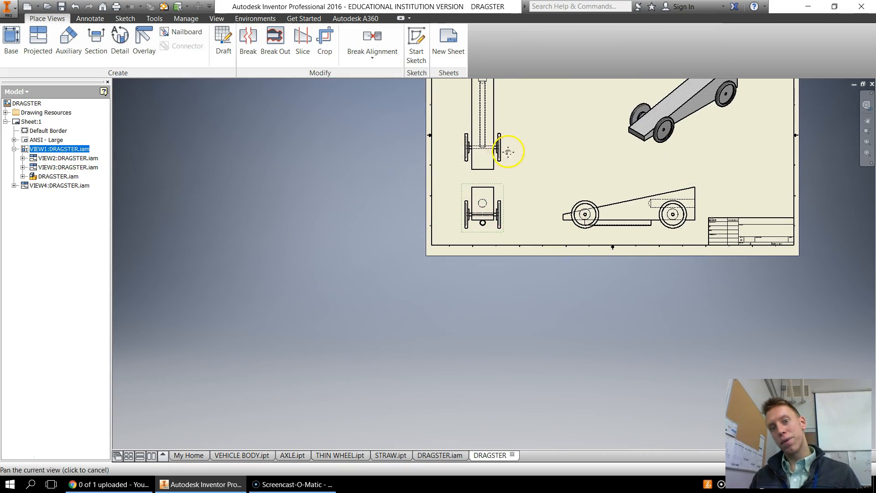
left_click_drag(508, 152, 522, 273)
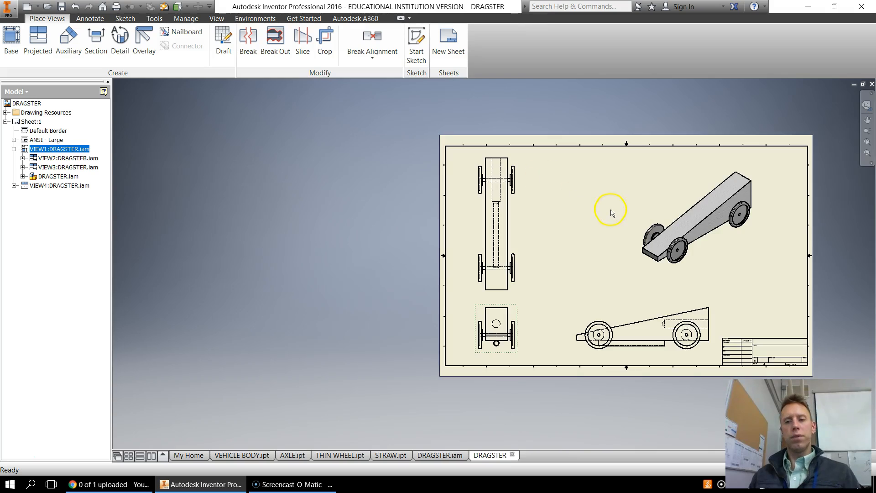
scroll(610, 211, "up", 3)
middle_click_drag(662, 320, 493, 132)
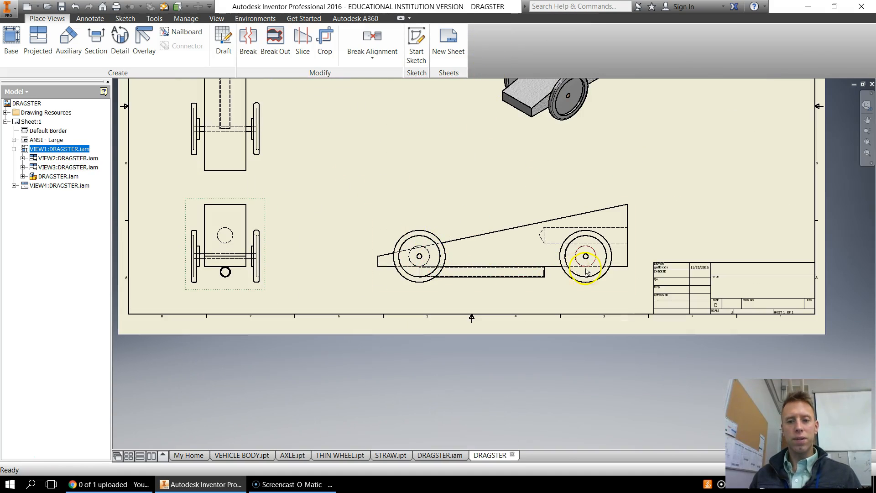
scroll(406, 256, "up", 3)
scroll(424, 297, "down", 2)
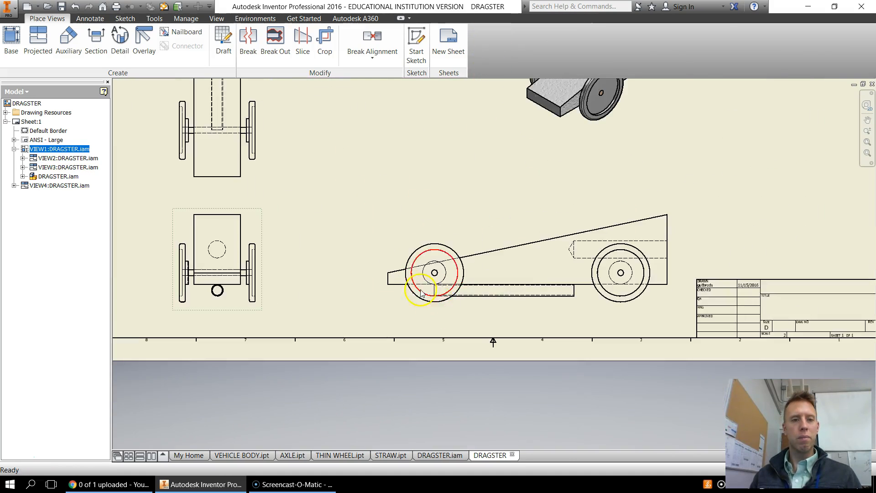
scroll(333, 250, "down", 3)
scroll(283, 195, "up", 3)
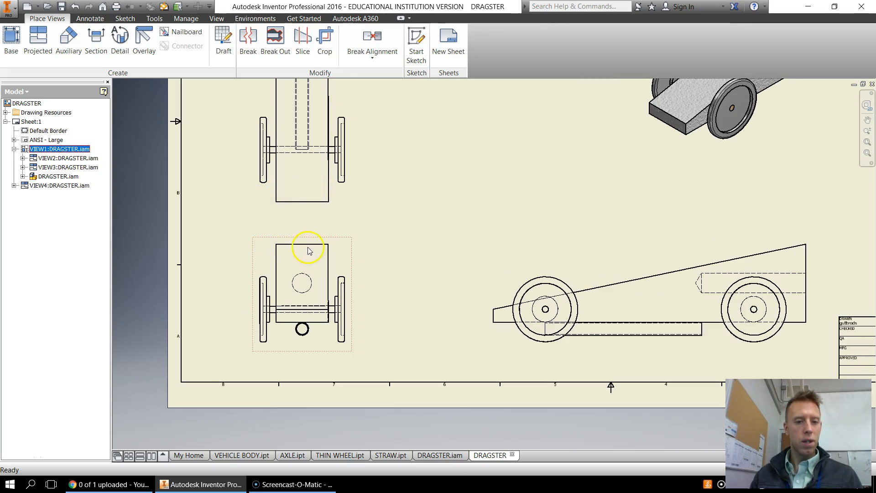
Step: Examine the dragster's top view and how the orthographic and isometric views are arranged on the sheet
scroll(480, 196, "down", 3)
middle_click_drag(436, 155, 437, 324)
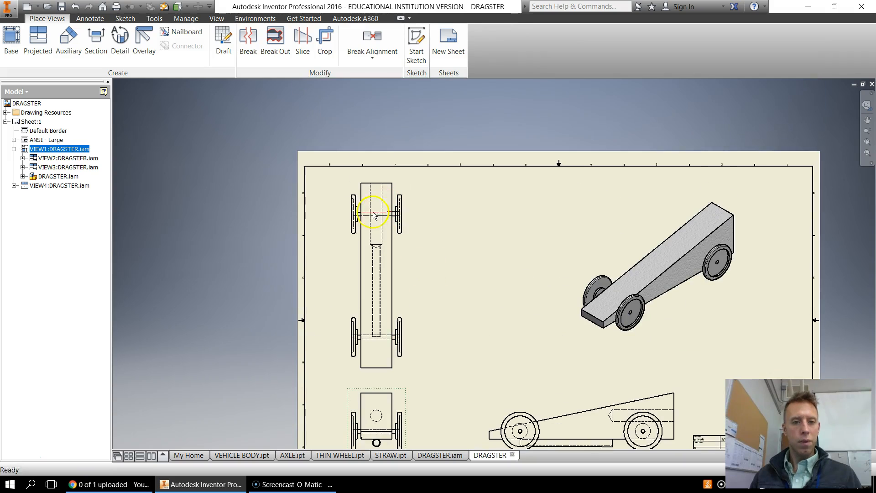
scroll(488, 319, "up", 4)
scroll(490, 315, "down", 3)
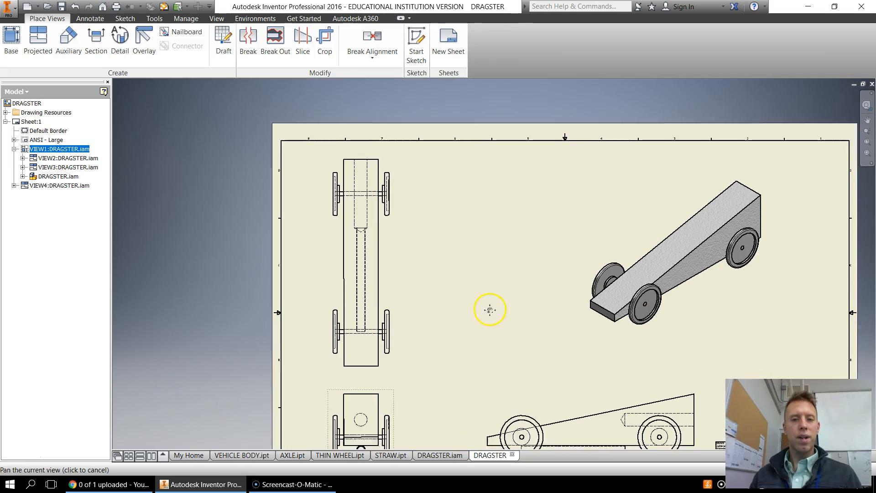
middle_click_drag(489, 308, 441, 242)
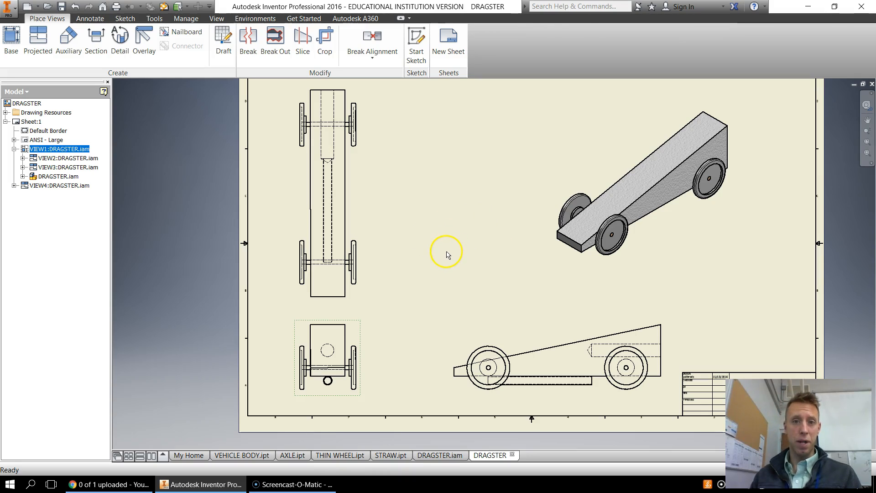
scroll(472, 250, "down", 4)
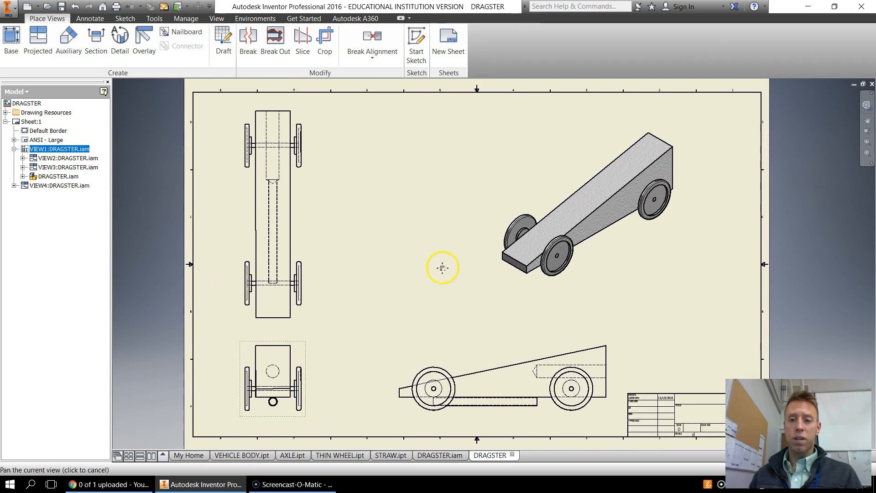
middle_click_drag(454, 266, 455, 252)
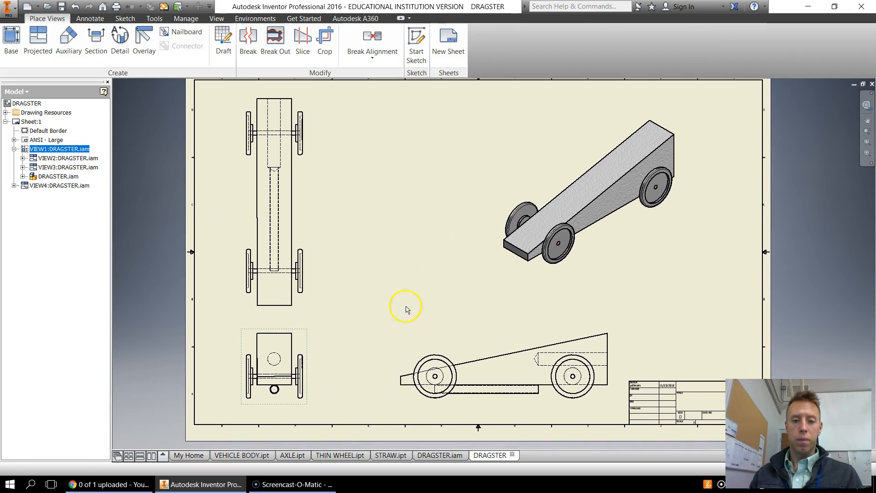
Step: Inspect the front wheel and axle hole up close in the dragster's side view
scroll(433, 303, "up", 3)
middle_click_drag(476, 349, 454, 182)
scroll(438, 231, "up", 6)
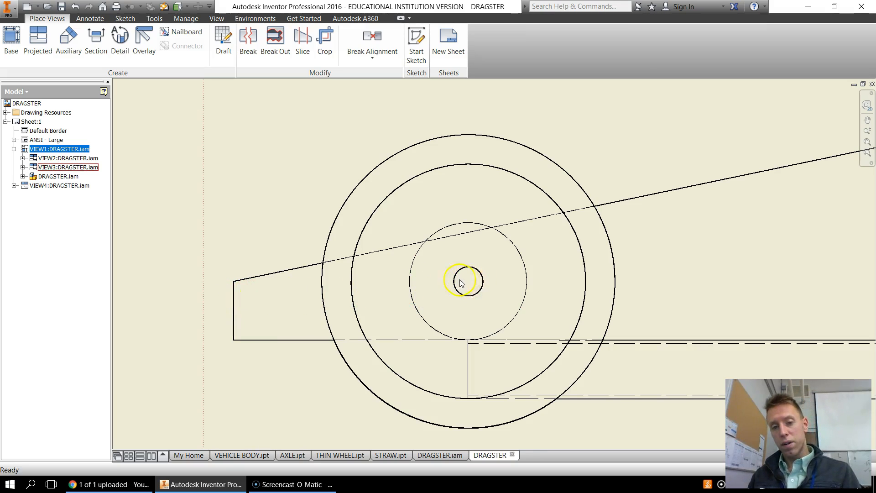
scroll(434, 323, "down", 6)
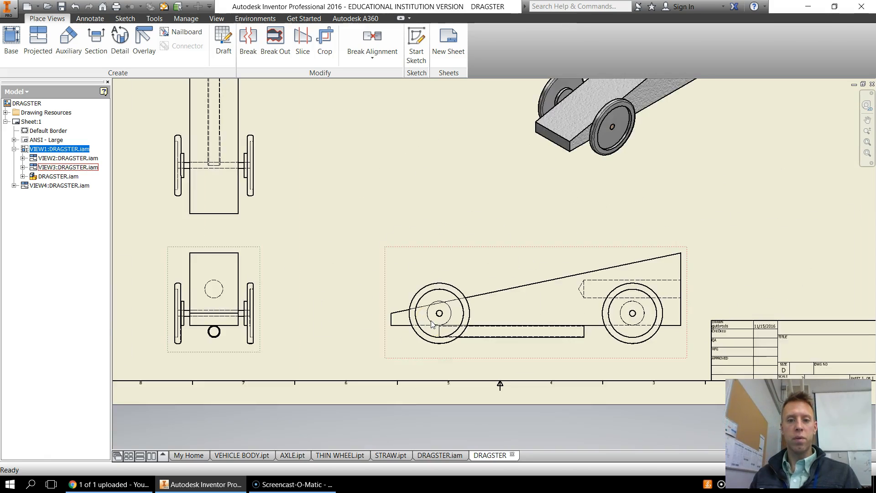
scroll(433, 325, "down", 3)
middle_click_drag(426, 274, 412, 325)
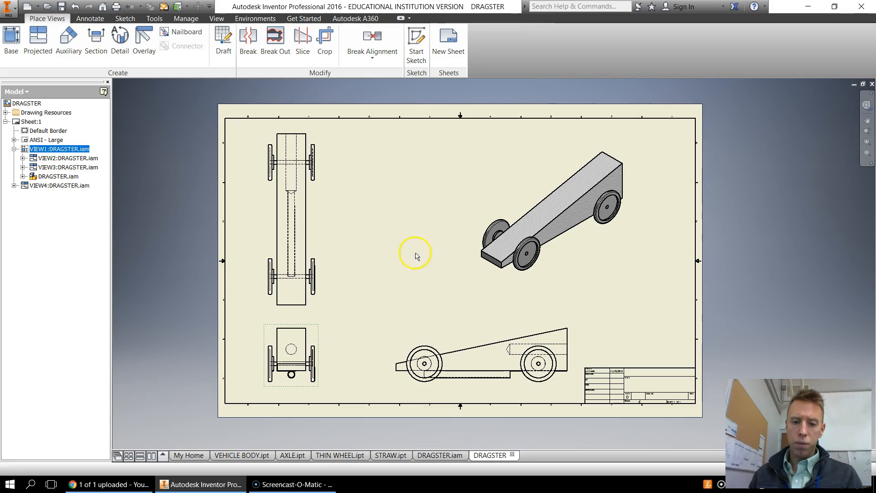
Step: Dimension the body's width between its two vertical edges in the front view, placing the text inside the outline
scroll(316, 325, "up", 2)
scroll(412, 231, "up", 2)
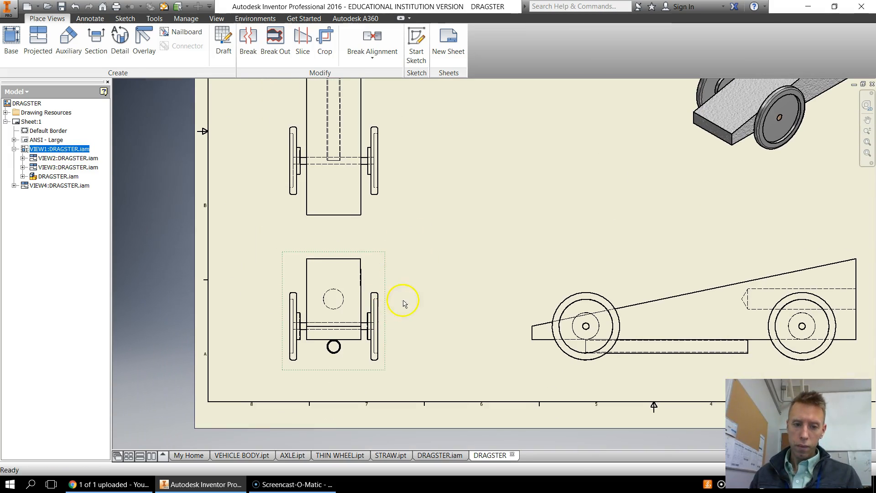
scroll(363, 301, "up", 2)
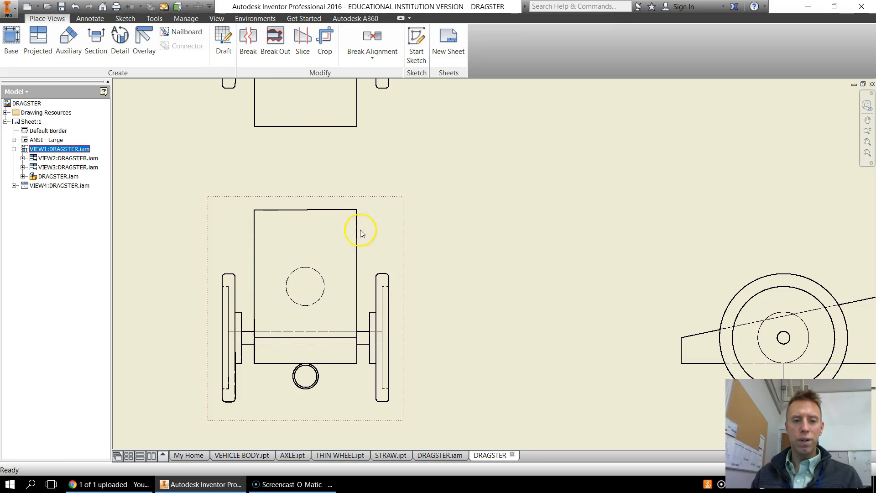
left_click(90, 19)
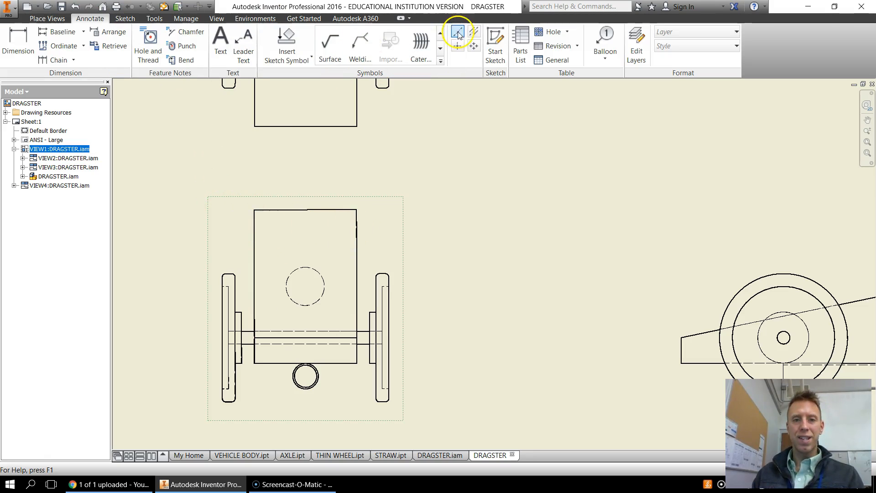
left_click(34, 40)
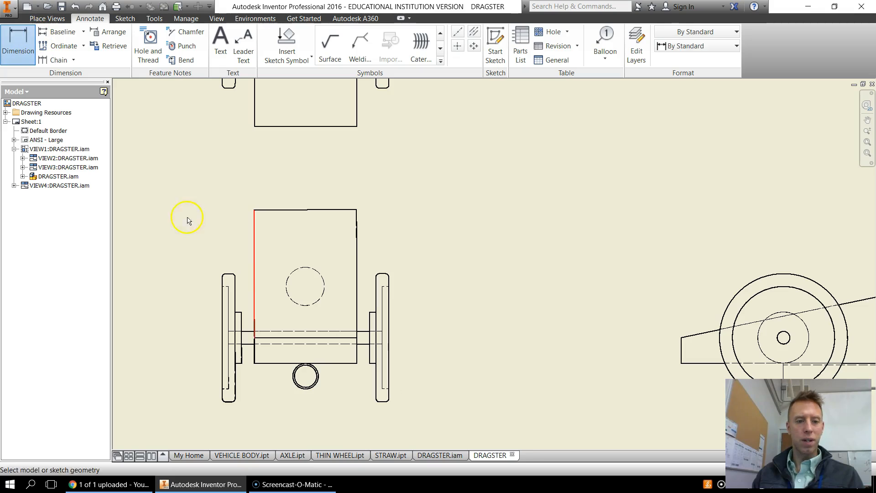
left_click(254, 244)
left_click(356, 239)
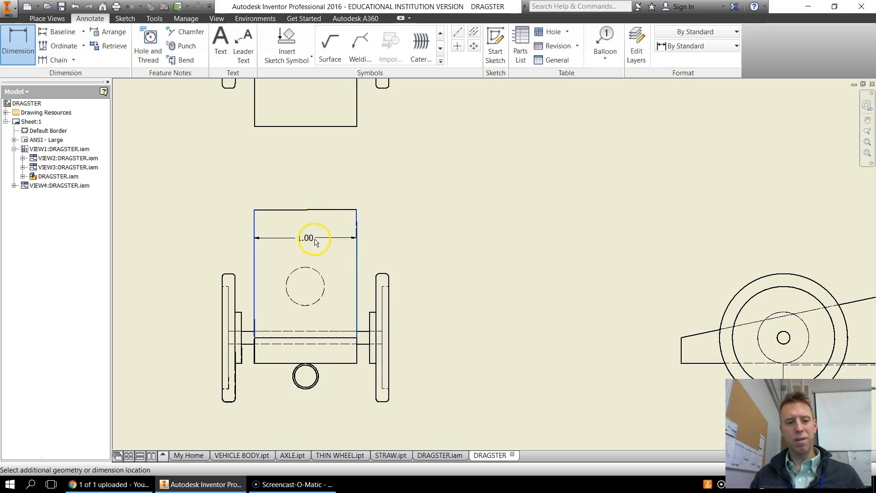
left_click(323, 183)
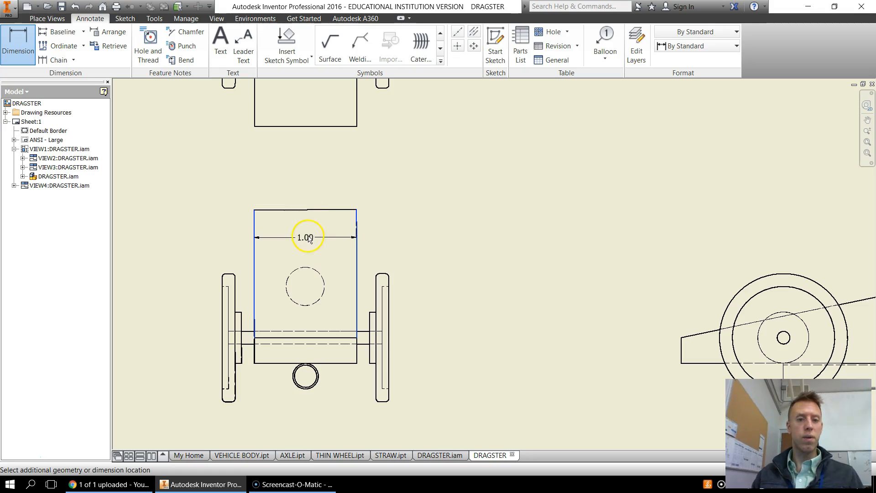
left_click(306, 224)
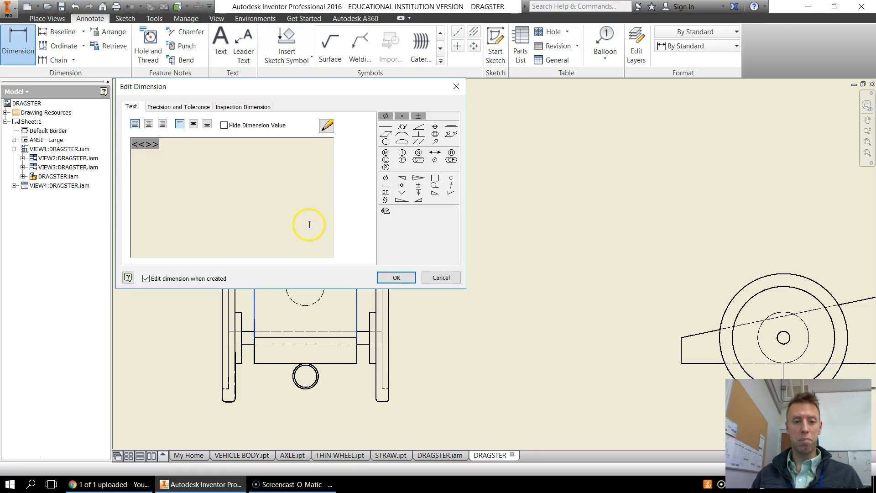
left_click(396, 278)
double_click(306, 221)
left_click(441, 277)
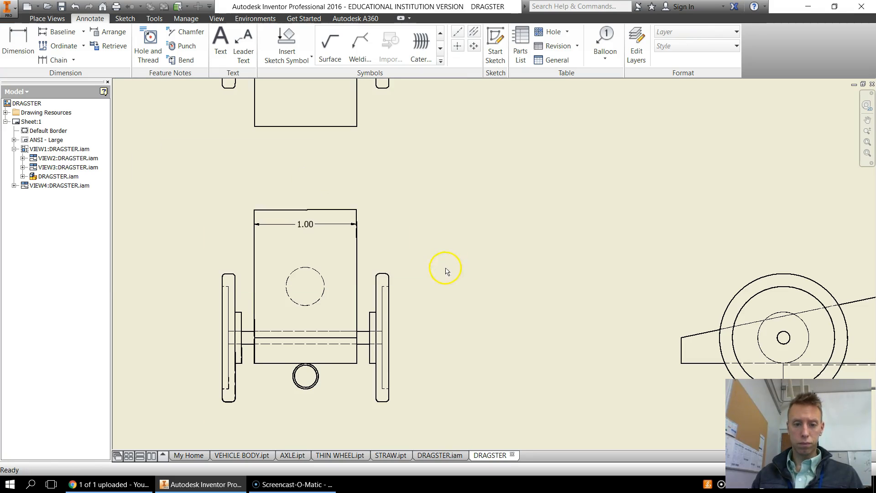
Step: Move the front view's width dimension above the body outline and delete it
left_click_drag(305, 224, 309, 193)
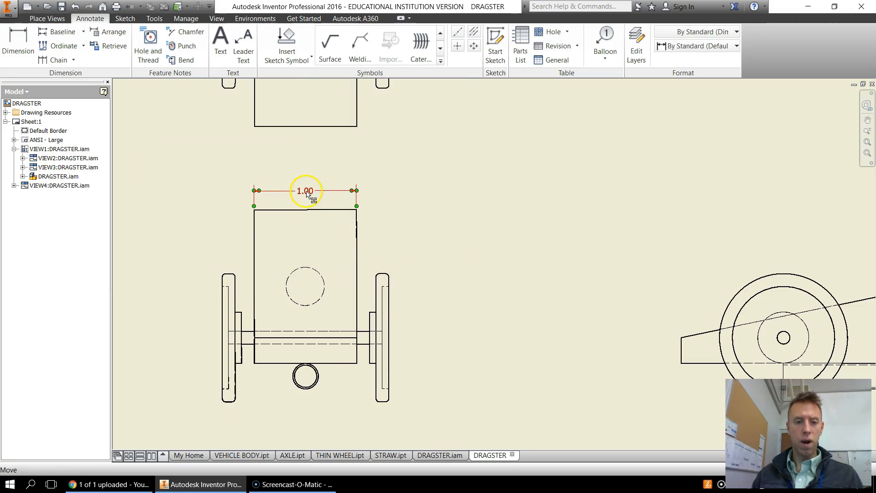
right_click(307, 192)
left_click(322, 203)
Step: Inspect the wheels, axle and straw up close in the dragster's front view
scroll(523, 280, "down", 2)
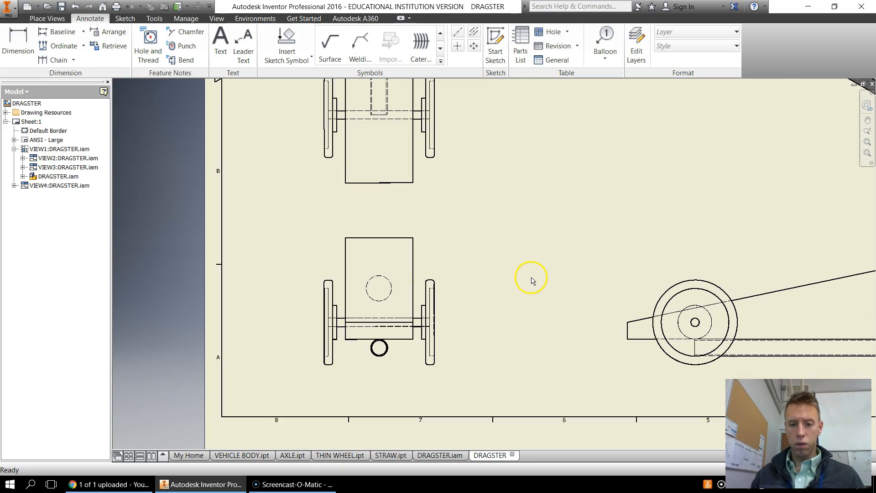
scroll(532, 277, "down", 2)
middle_click_drag(549, 274, 508, 275)
scroll(453, 333, "up", 3)
middle_click_drag(453, 331, 507, 301)
scroll(507, 295, "up", 3)
middle_click_drag(403, 286, 524, 255)
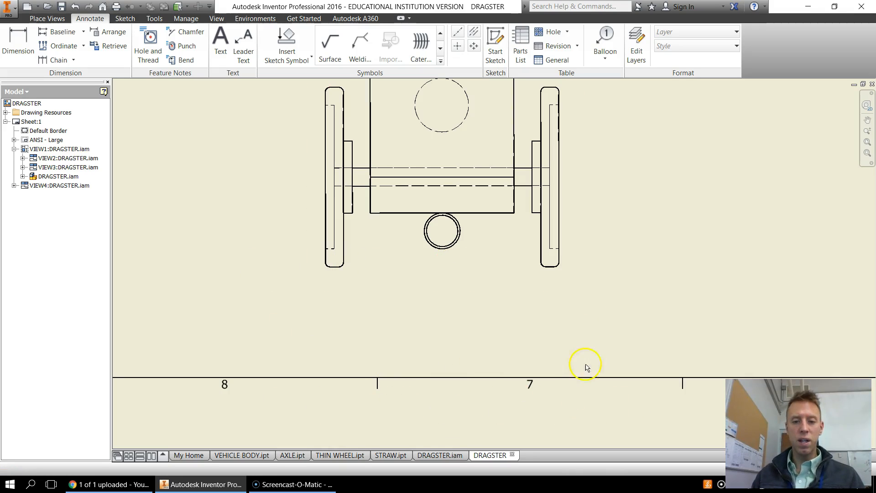
Step: Compare the front, top, side and isometric views to see which features each one shows for dimensioning
scroll(660, 305, "down", 2)
middle_click_drag(722, 267, 508, 302)
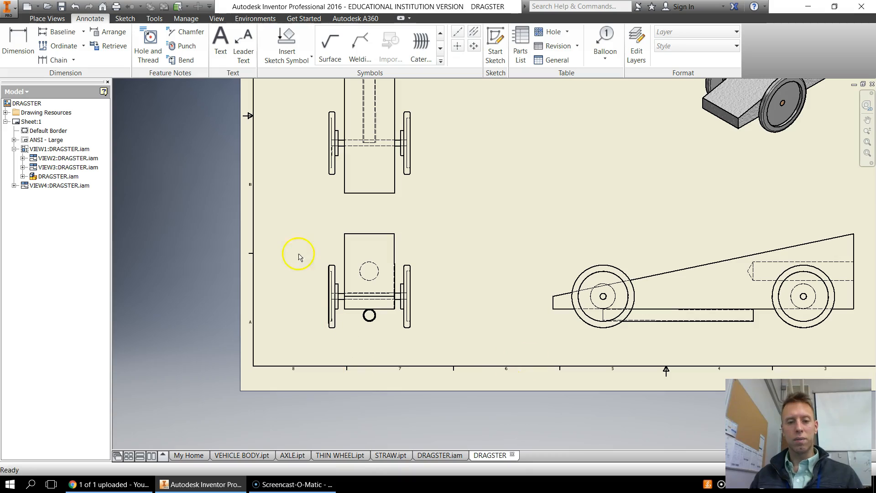
middle_click_drag(480, 291, 411, 356)
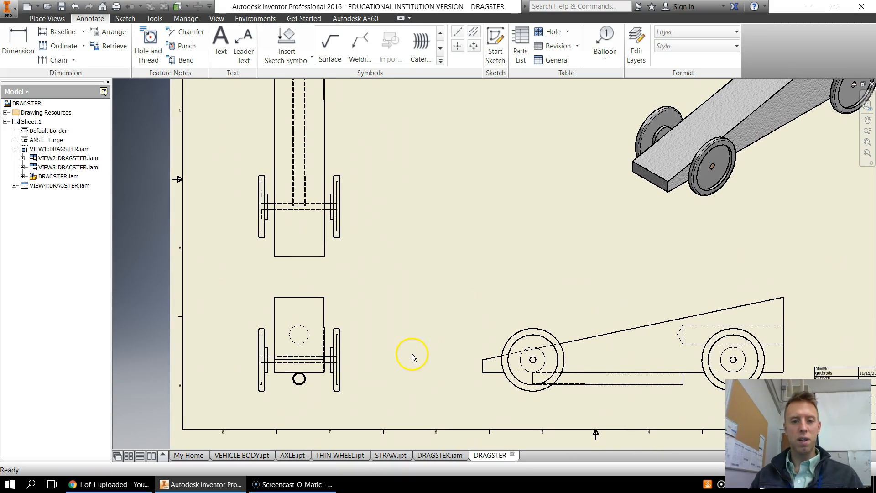
middle_click_drag(545, 242, 409, 302)
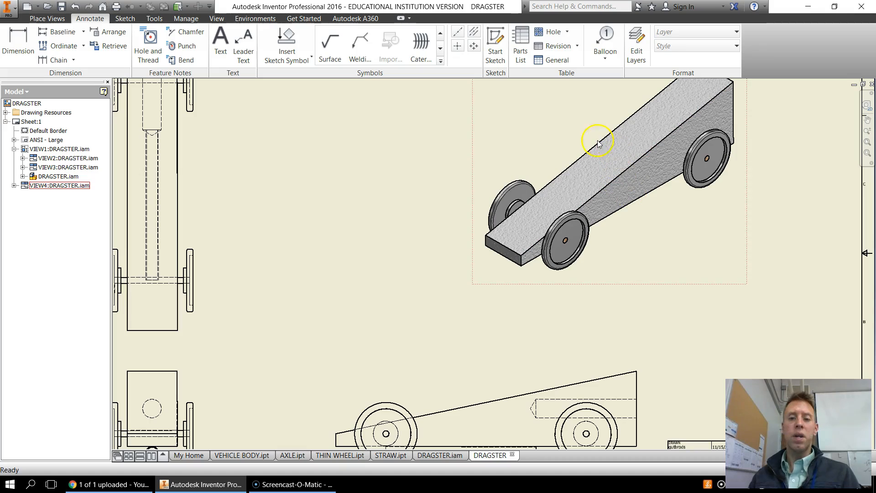
middle_click_drag(446, 269, 554, 195)
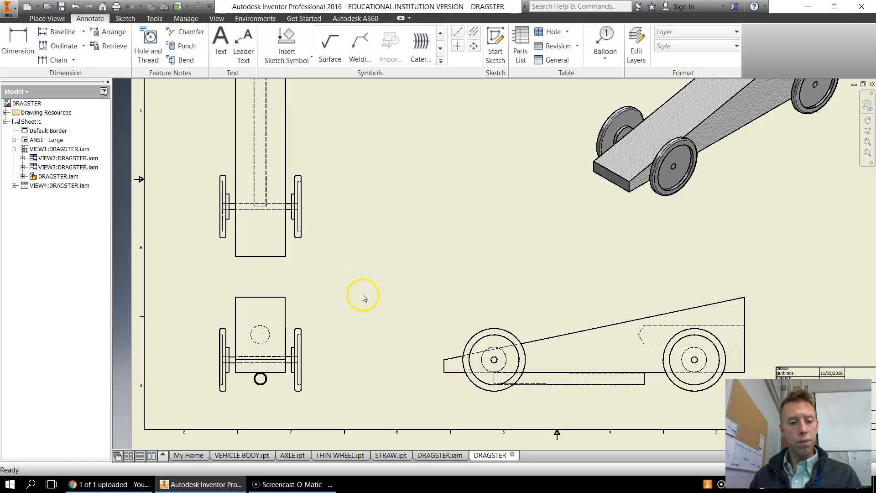
scroll(358, 309, "down", 3)
scroll(352, 309, "up", 3)
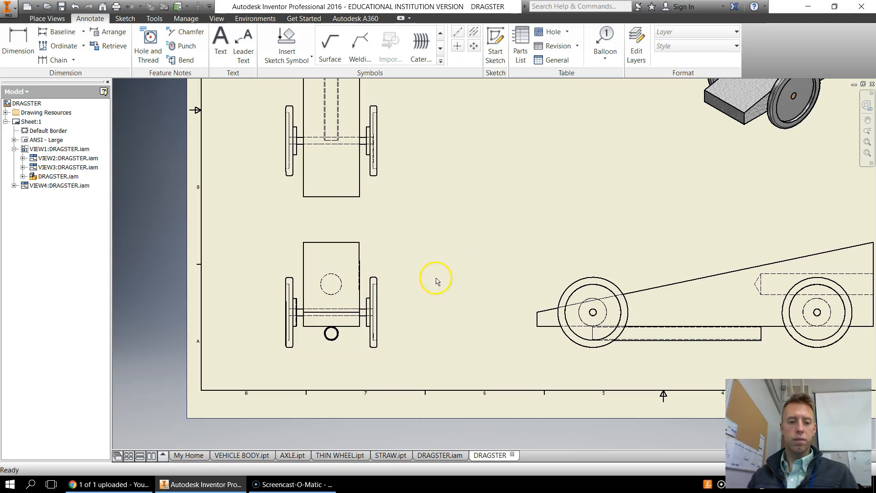
middle_click_drag(537, 303, 434, 318)
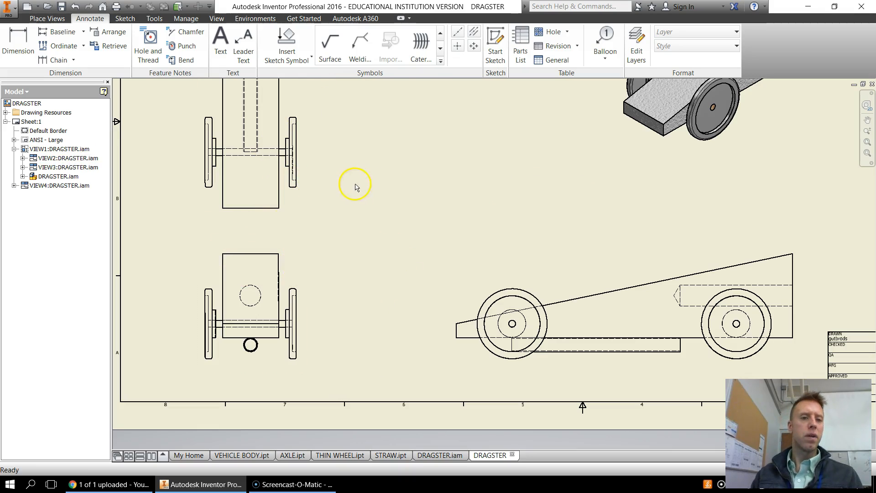
middle_click_drag(356, 187, 383, 168)
scroll(336, 253, "up", 3)
middle_click_drag(336, 252, 402, 169)
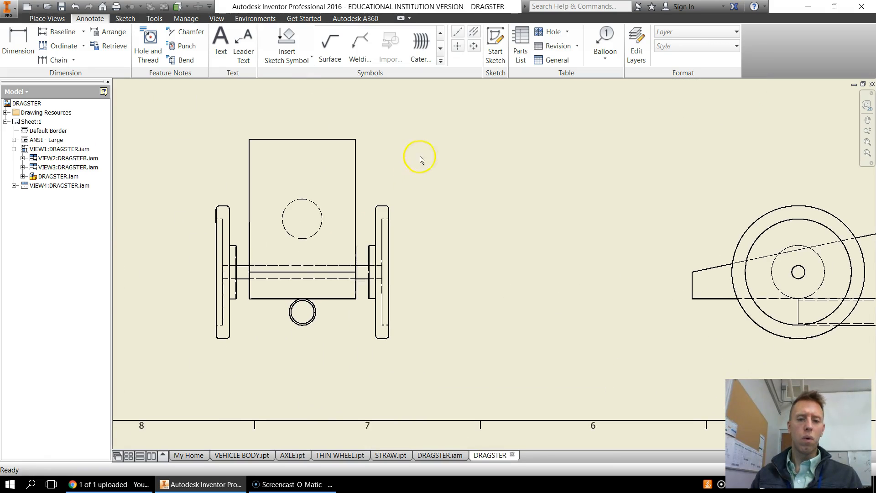
left_click(49, 19)
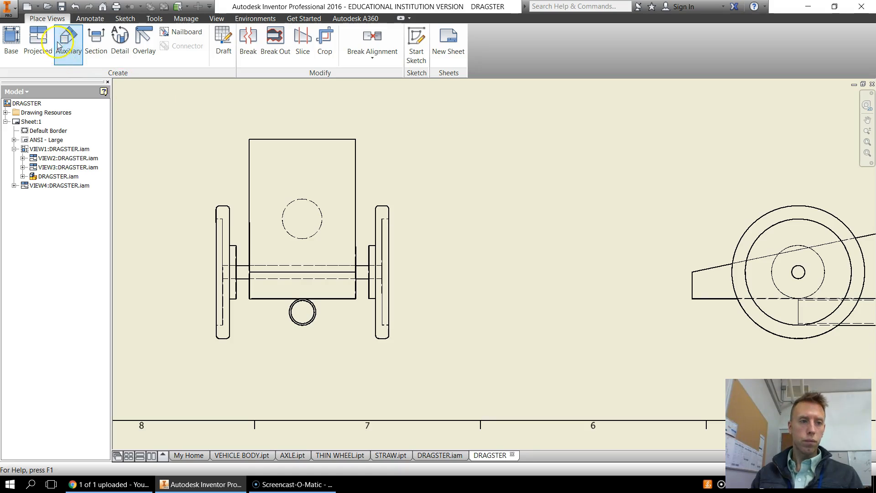
left_click(86, 19)
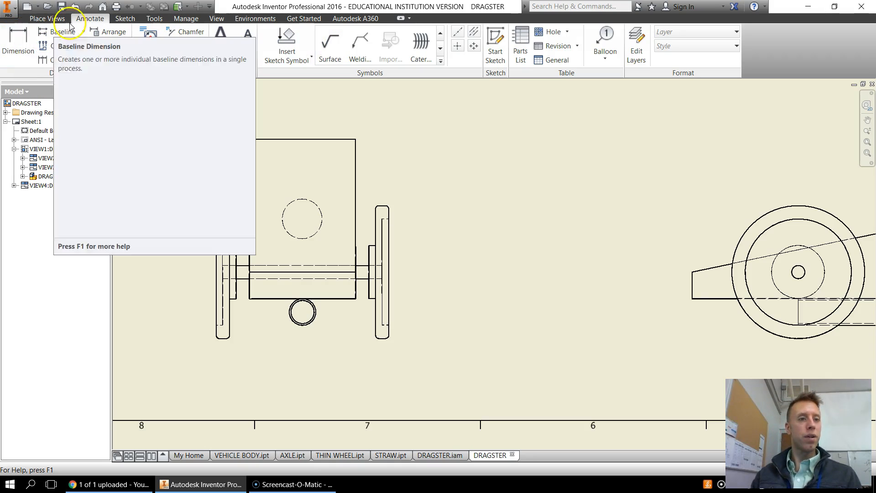
left_click(15, 37)
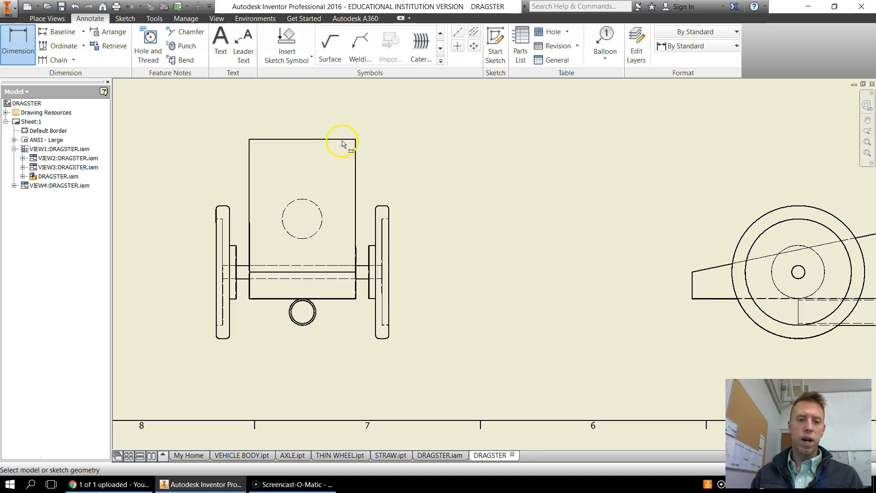
left_click(299, 139)
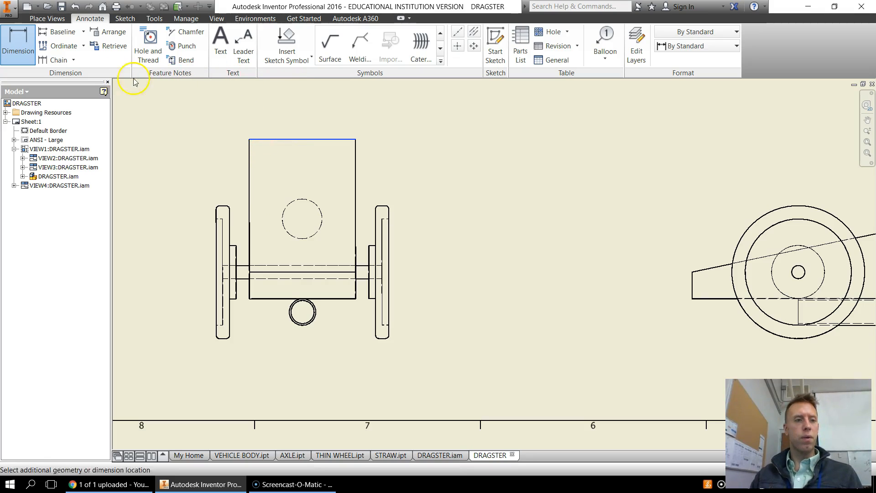
left_click(25, 48)
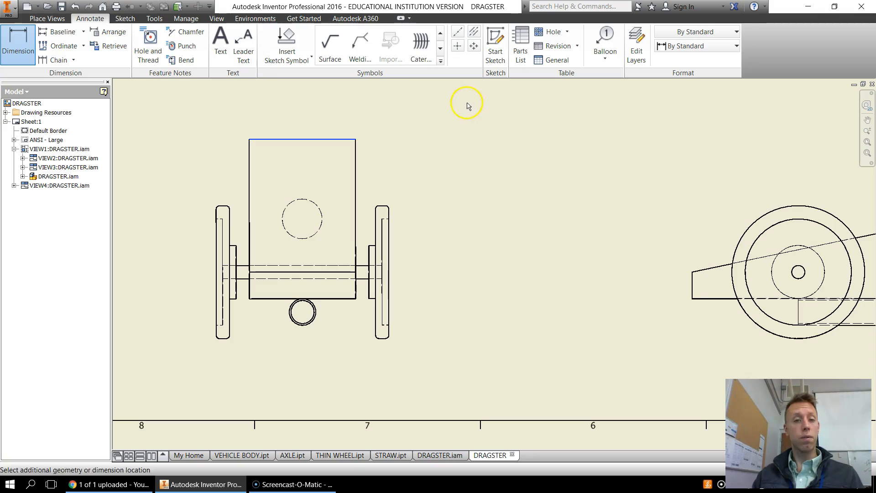
key("Escape")
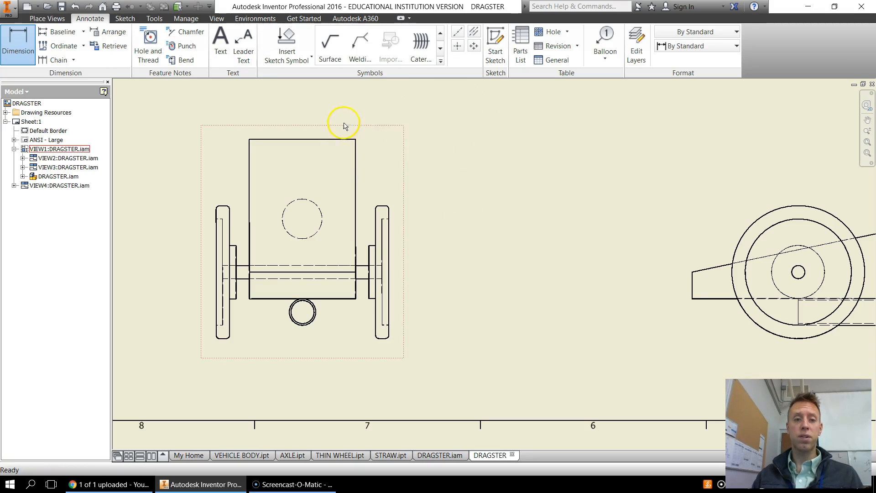
Step: Dimension the body's width between its two vertical edges in the front view, placing the dimension above the outline
left_click(18, 46)
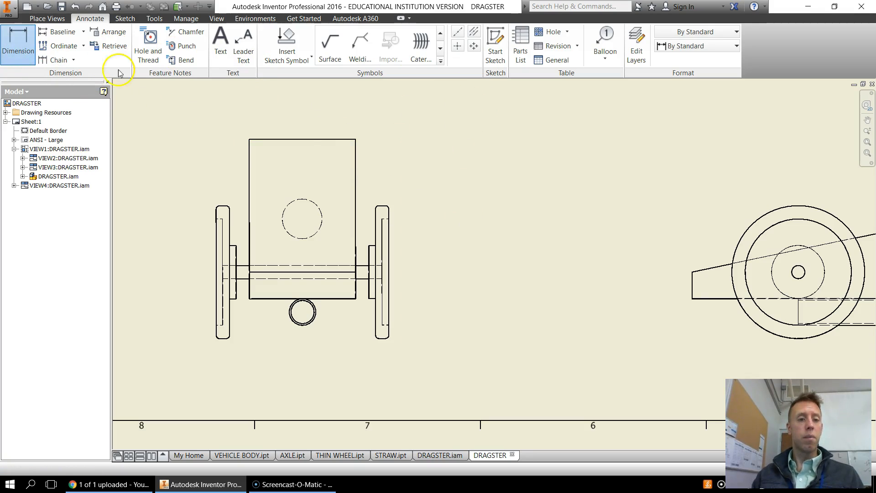
scroll(275, 136, "up", 3)
left_click(227, 147)
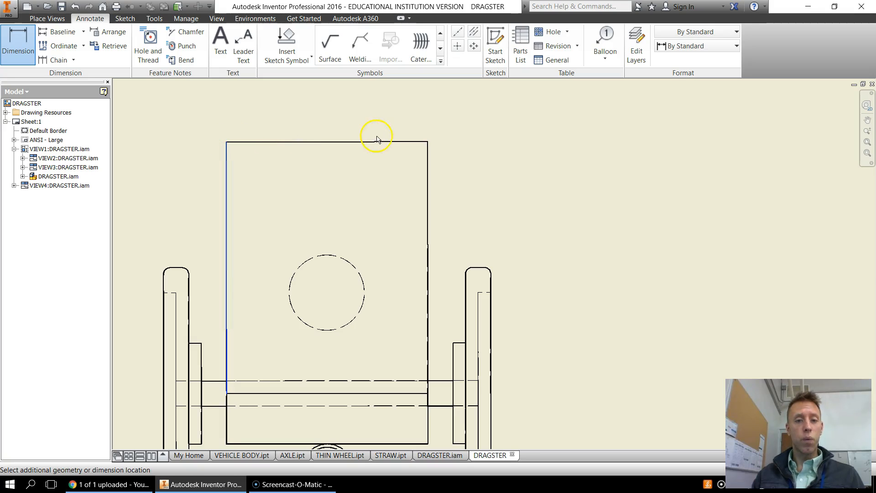
left_click(426, 145)
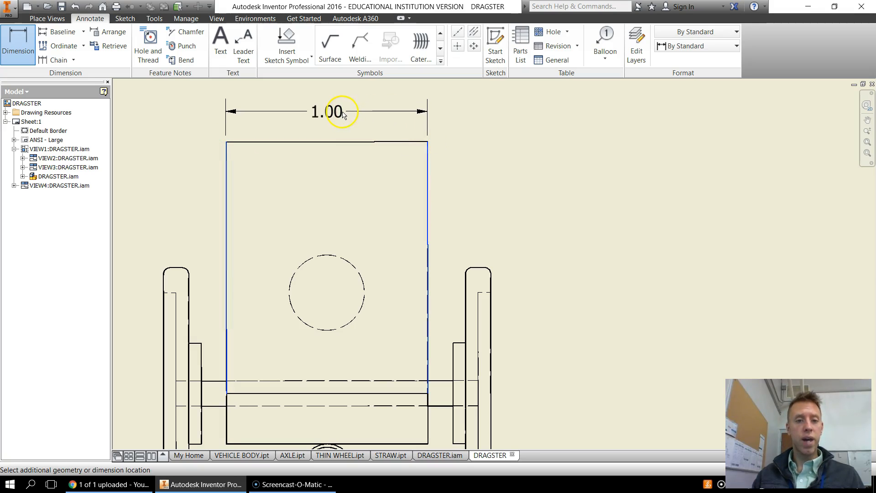
left_click(344, 115)
left_click(397, 277)
Step: Dimension the body's full height along its right vertical edge in the front view, placing the dimension outside the wheel
scroll(387, 252, "up", 3)
scroll(387, 251, "down", 5)
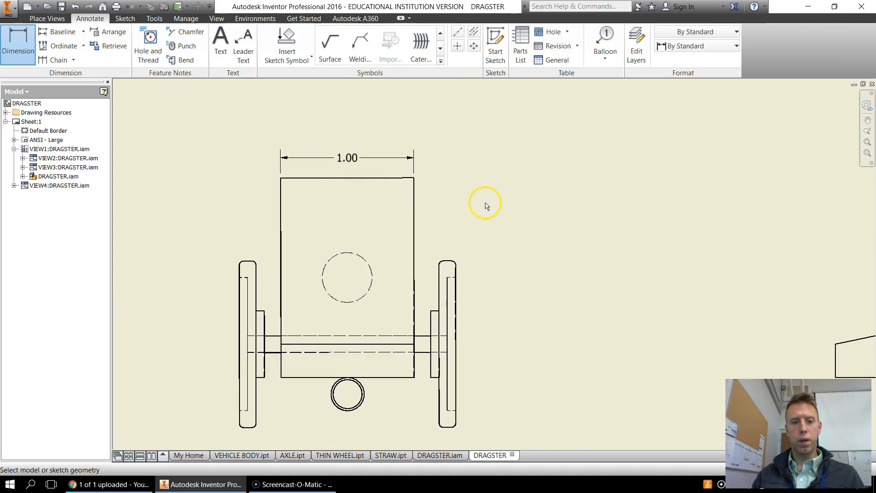
scroll(486, 203, "down", 3)
middle_click_drag(493, 173, 492, 245)
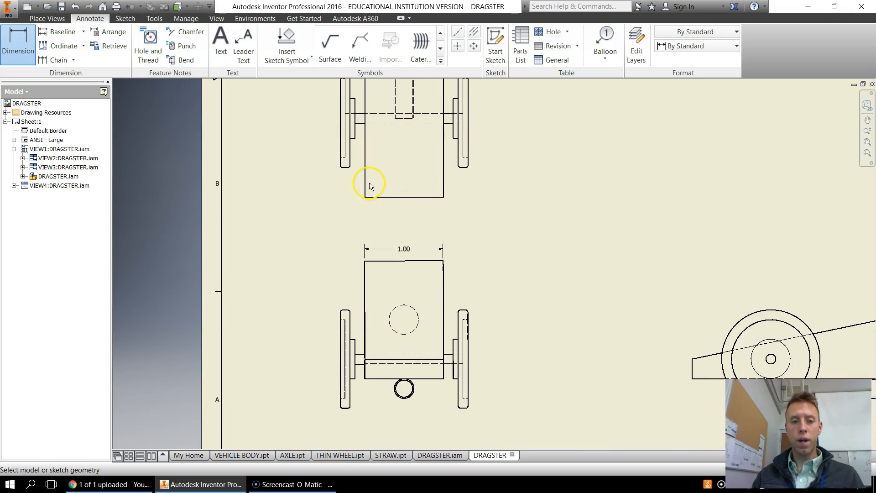
scroll(465, 270, "up", 3)
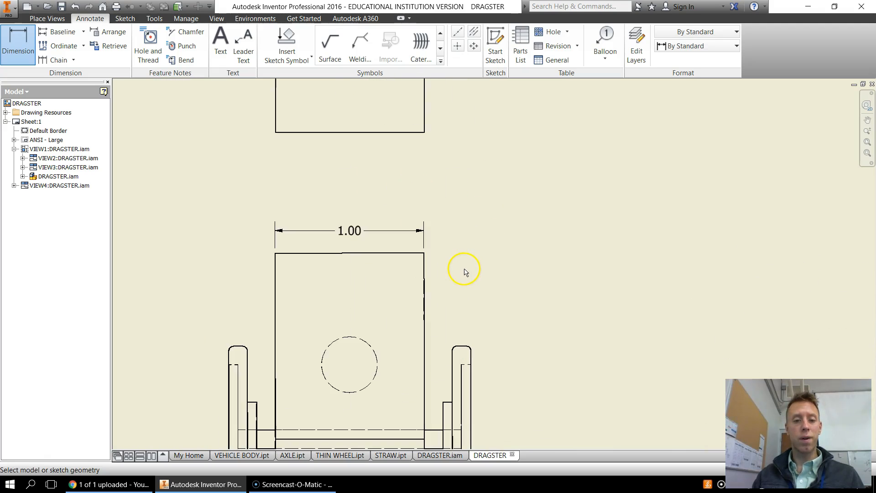
scroll(494, 304, "down", 3)
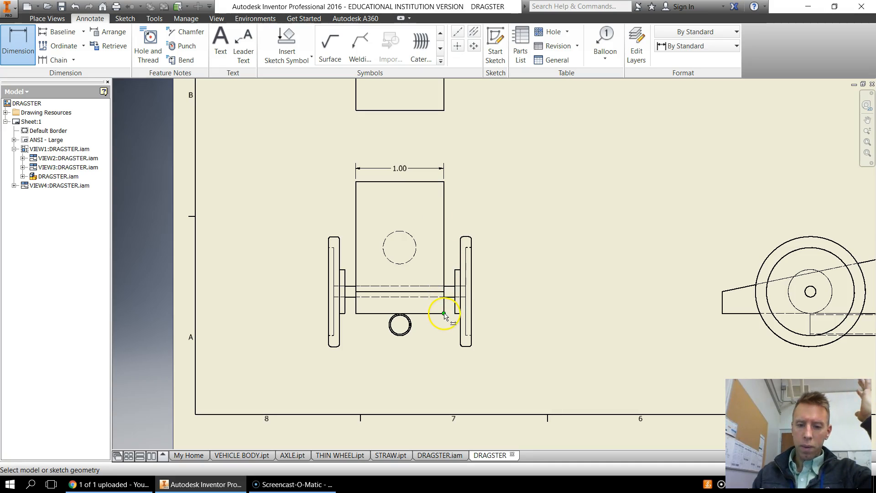
left_click(444, 224)
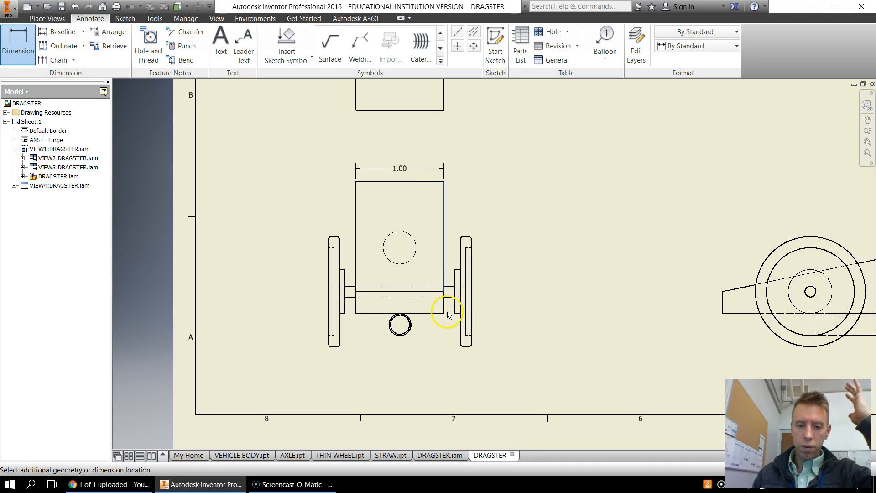
left_click(500, 307)
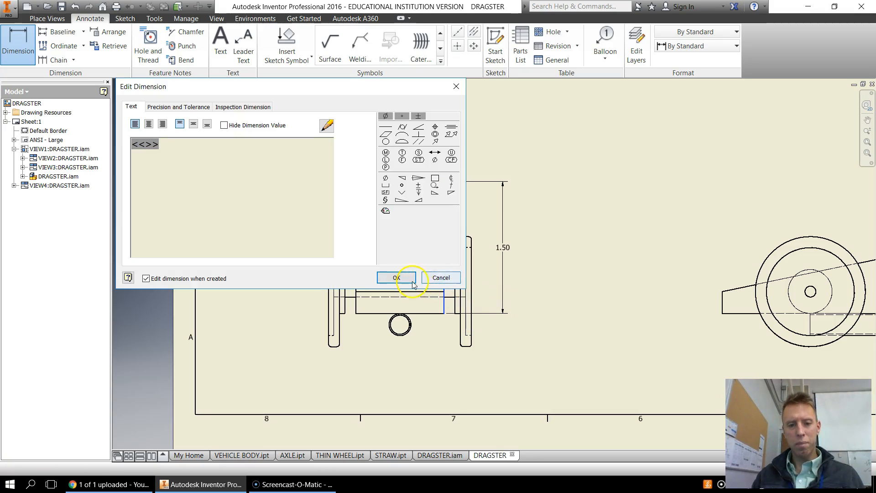
left_click(401, 277)
Step: Delete the body height dimension from the front view
scroll(479, 325, "down", 3)
scroll(474, 324, "up", 8)
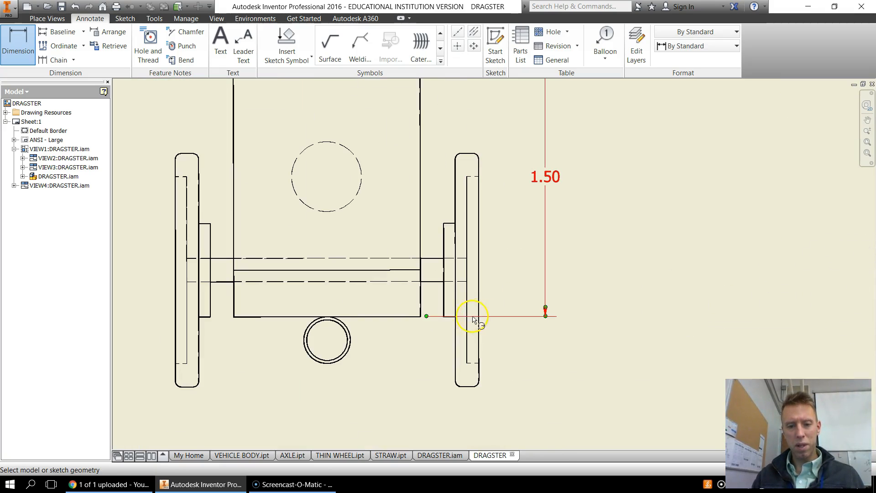
key("Escape")
left_click(552, 178)
key("Delete")
Step: Dimension the body's rear height in the side view from the top corner to the bottom edge, placing it behind the rear edge
scroll(593, 228, "down", 5)
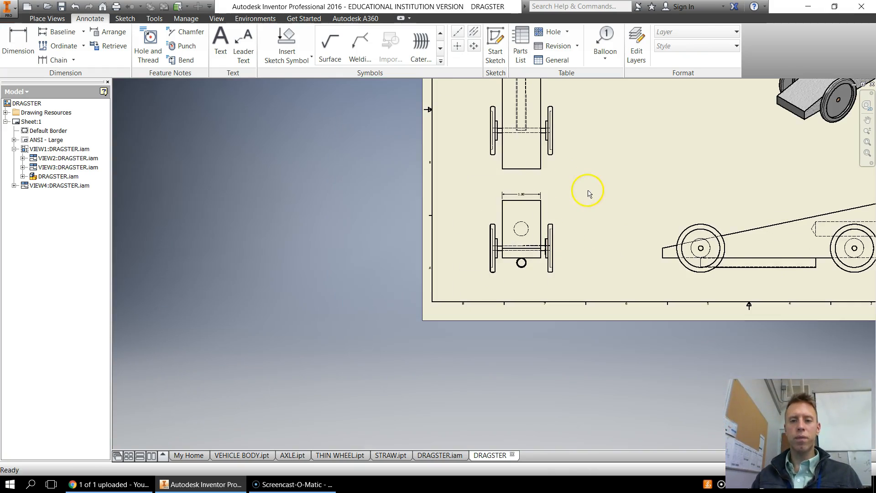
middle_click_drag(587, 191, 511, 344)
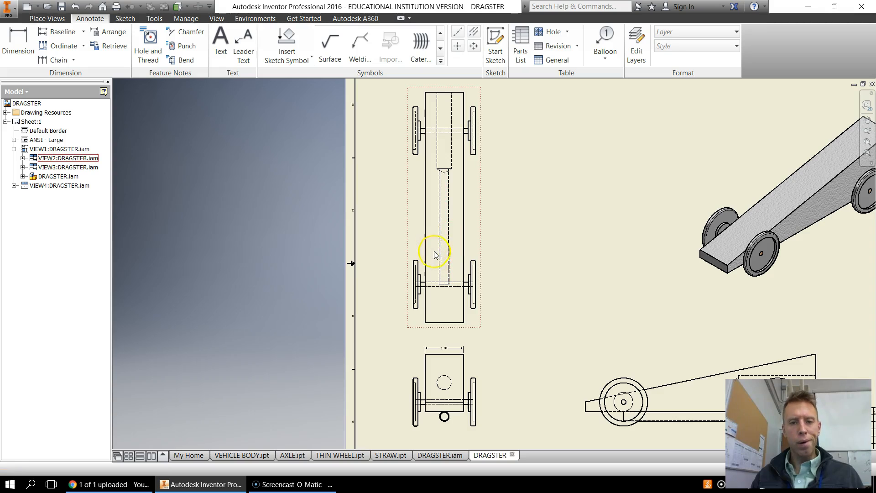
middle_click_drag(617, 307, 539, 284)
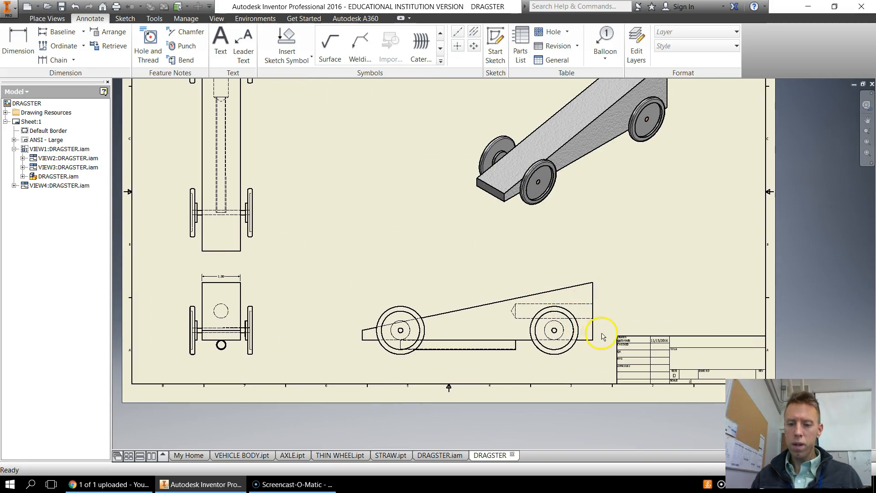
scroll(602, 335, "up", 5)
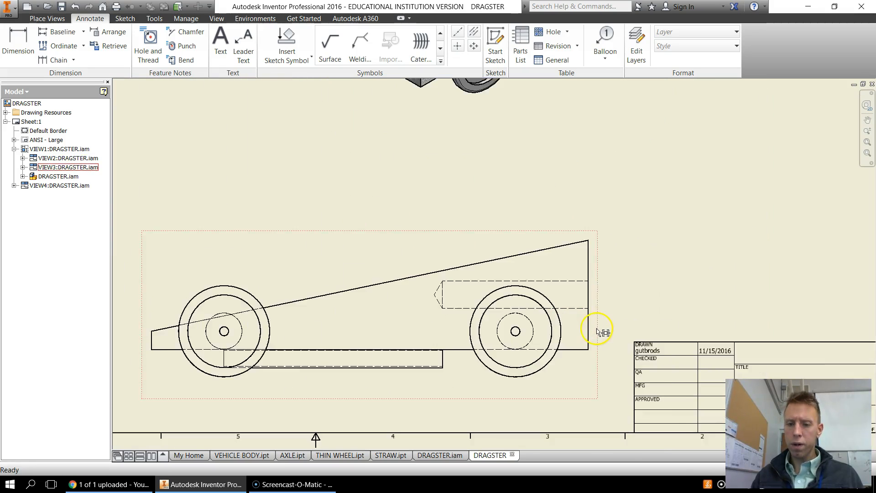
left_click(31, 40)
left_click(577, 159)
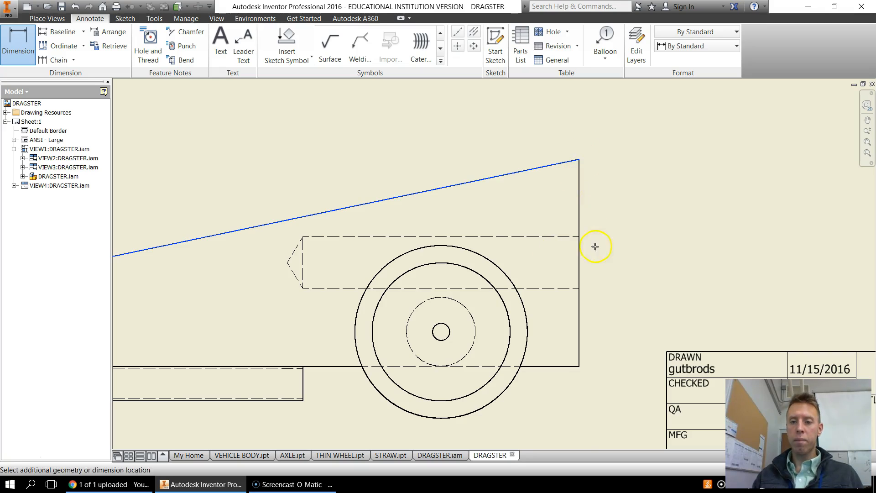
left_click(576, 365)
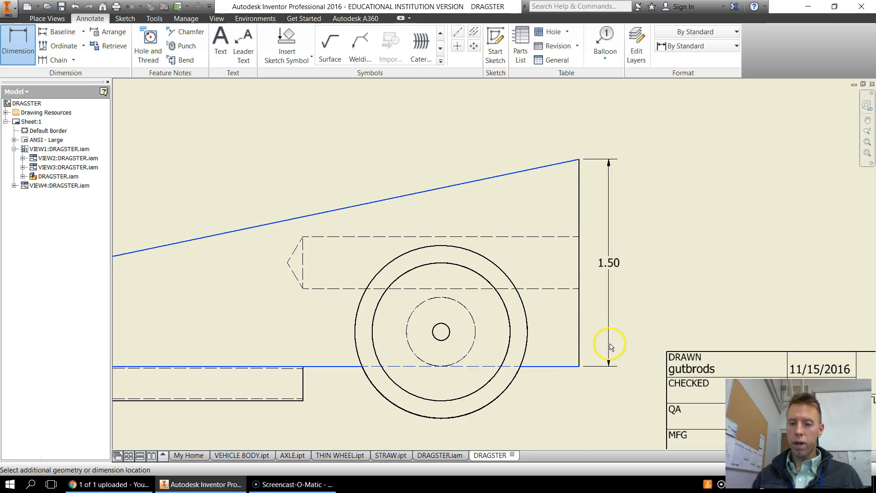
left_click(623, 343)
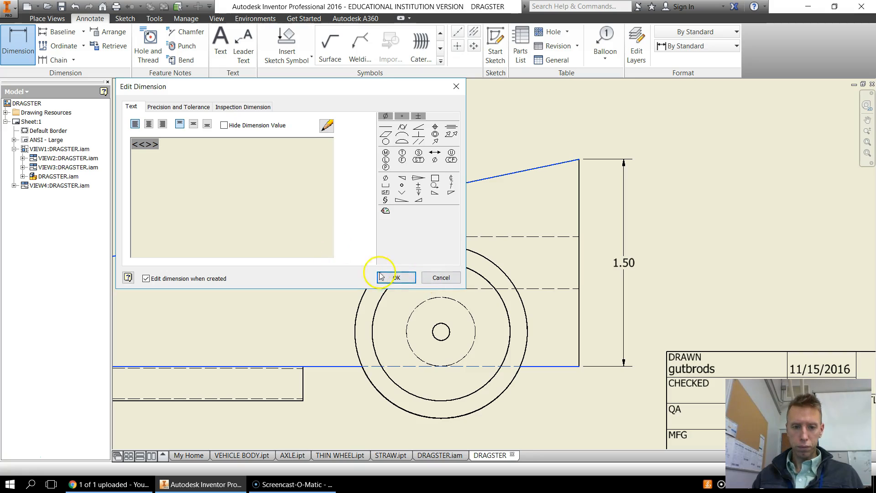
left_click(395, 277)
Step: Dimension the body's overall length along its right edge in the top view, placing the dimension clear of the wheels
scroll(429, 274, "down", 4)
middle_click_drag(518, 280, 572, 279)
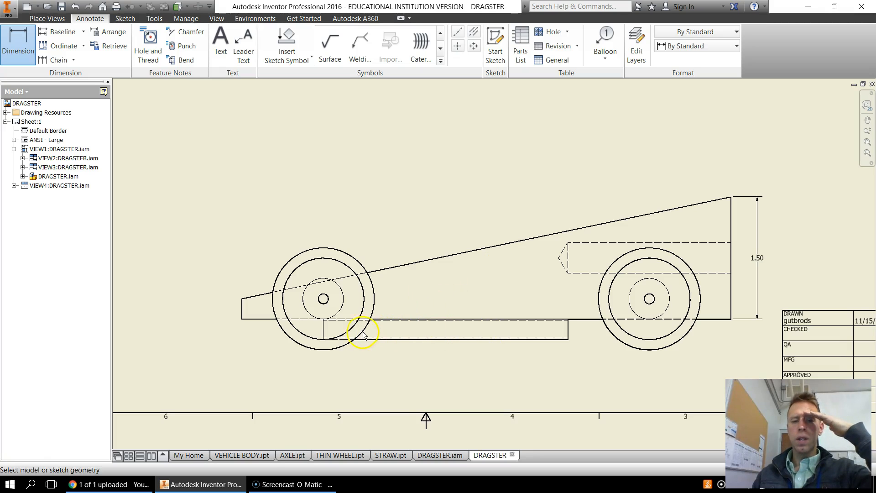
scroll(294, 360, "down", 5)
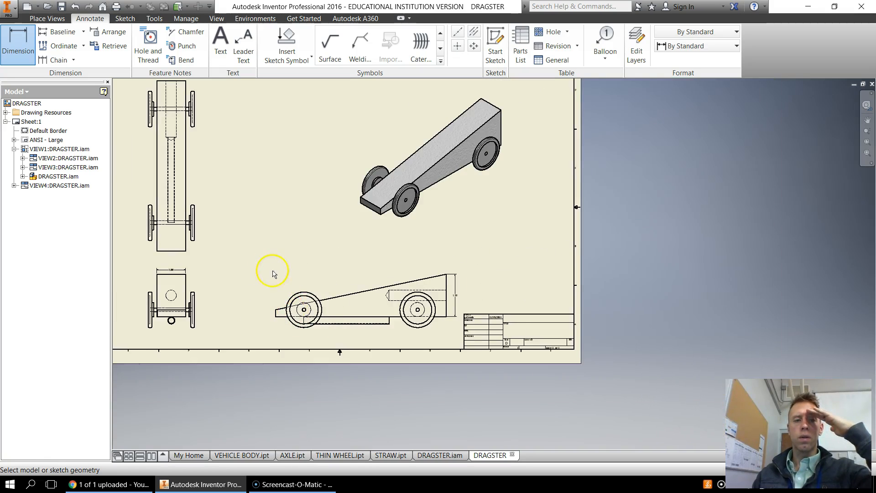
scroll(319, 286, "up", 1)
scroll(488, 336, "up", 5)
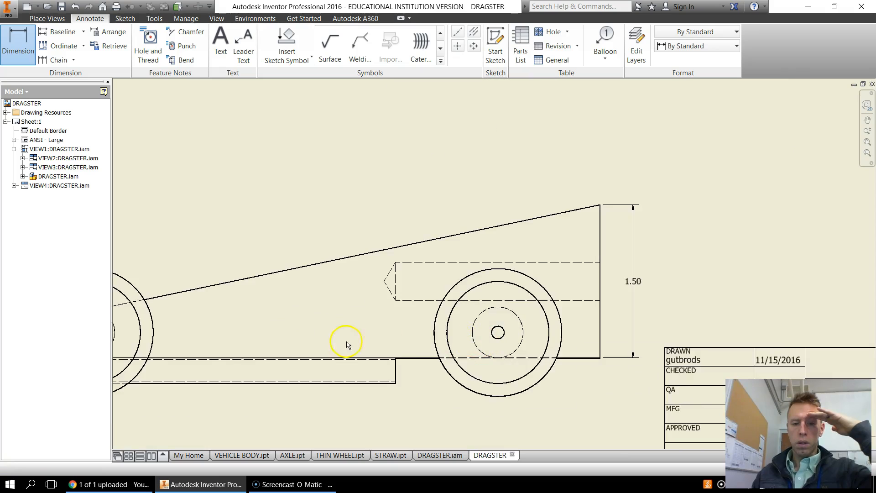
scroll(283, 348, "down", 2)
scroll(198, 381, "down", 2)
middle_click_drag(222, 348, 463, 348)
middle_click_drag(346, 288, 346, 345)
left_click(17, 37)
left_click(298, 137)
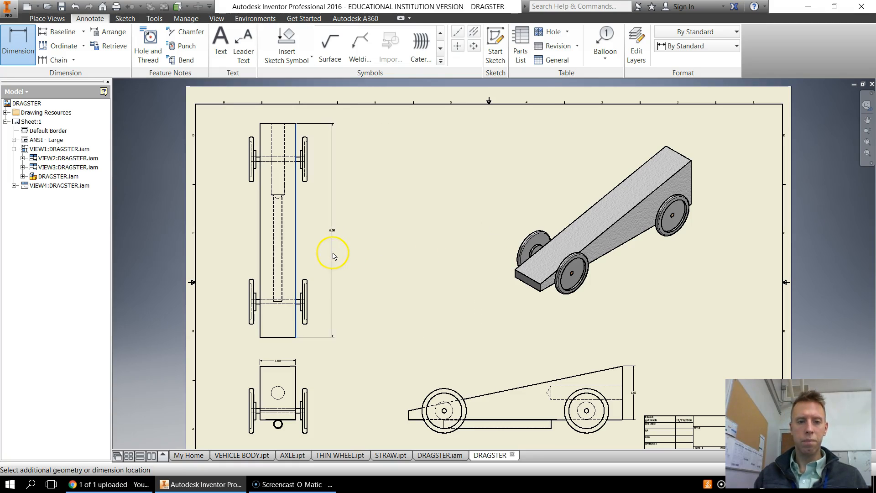
left_click(340, 256)
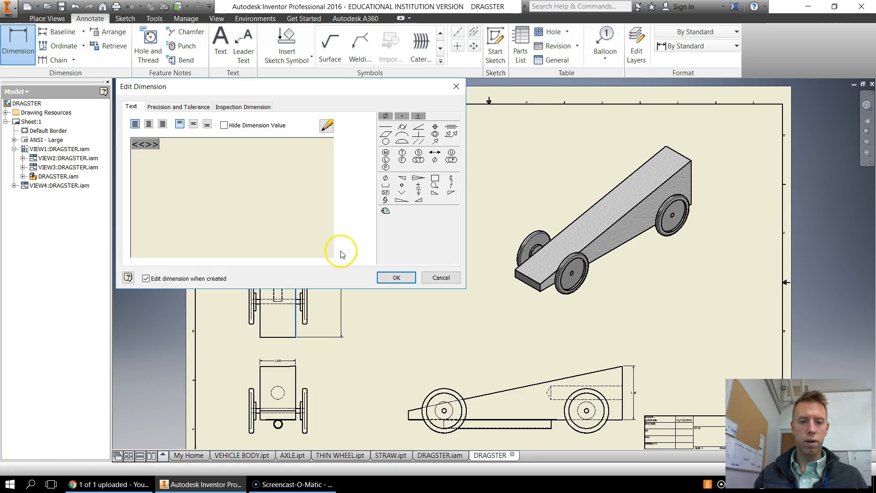
left_click(396, 279)
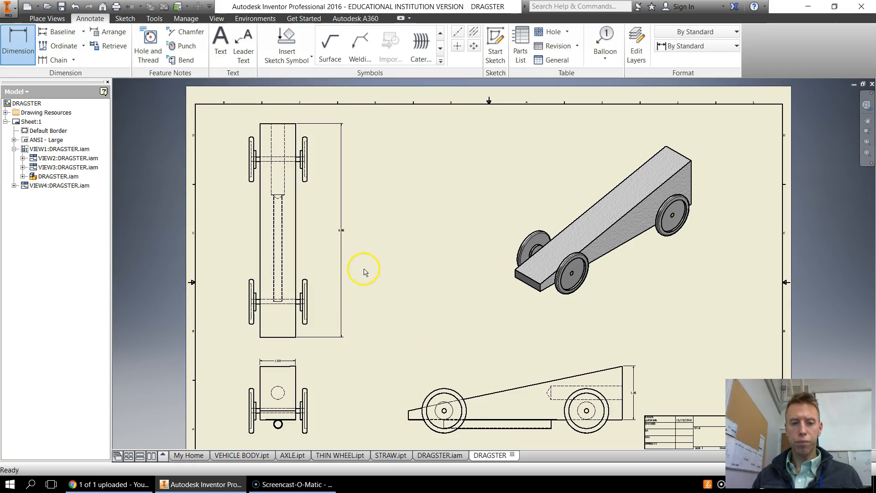
Step: Review the side, front and top views to check their overall dimensions and which features are still undimensioned
scroll(342, 247, "up", 5)
scroll(360, 237, "down", 6)
scroll(463, 297, "up", 3)
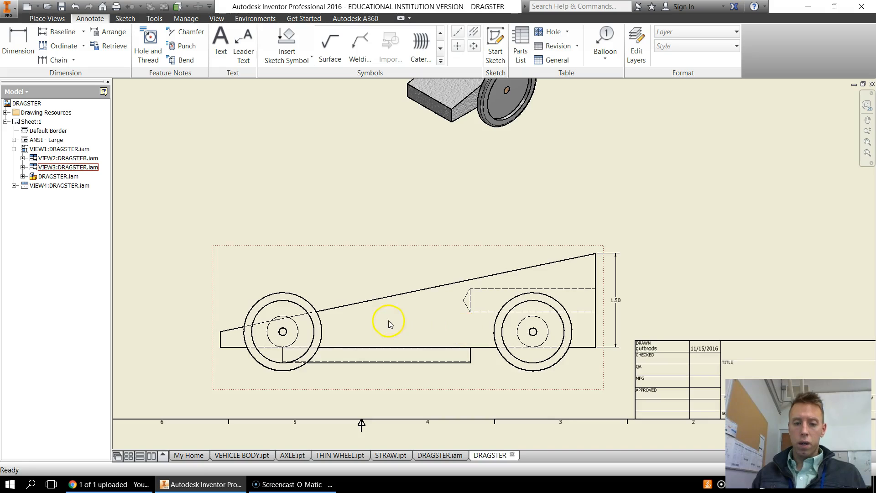
middle_click_drag(389, 324, 440, 269)
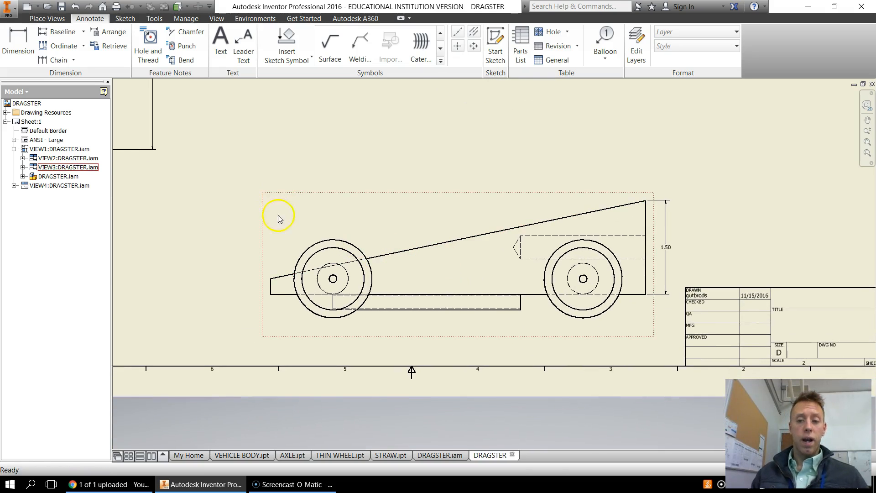
scroll(278, 219, "down", 3)
middle_click_drag(245, 208, 306, 282)
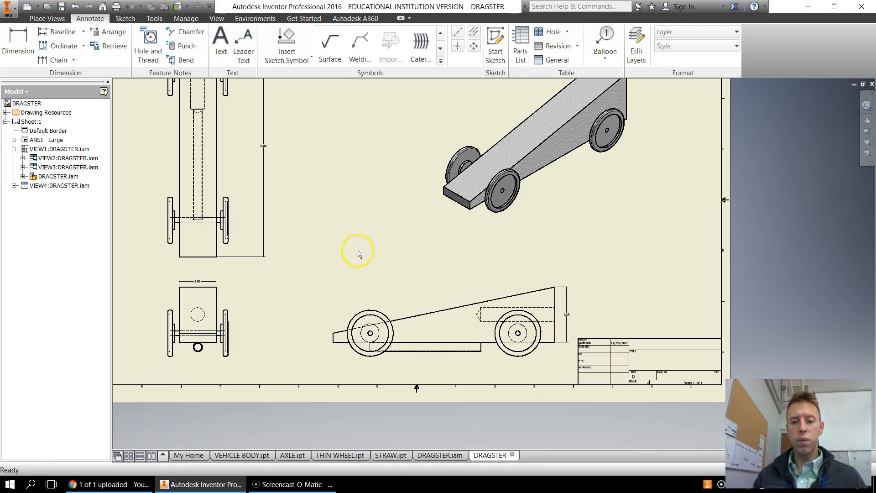
middle_click_drag(309, 199, 397, 329)
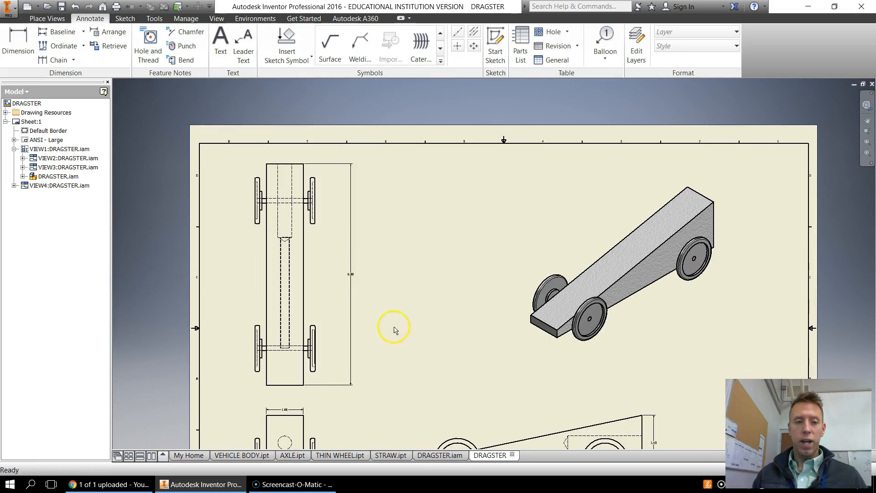
middle_click_drag(443, 389, 423, 300)
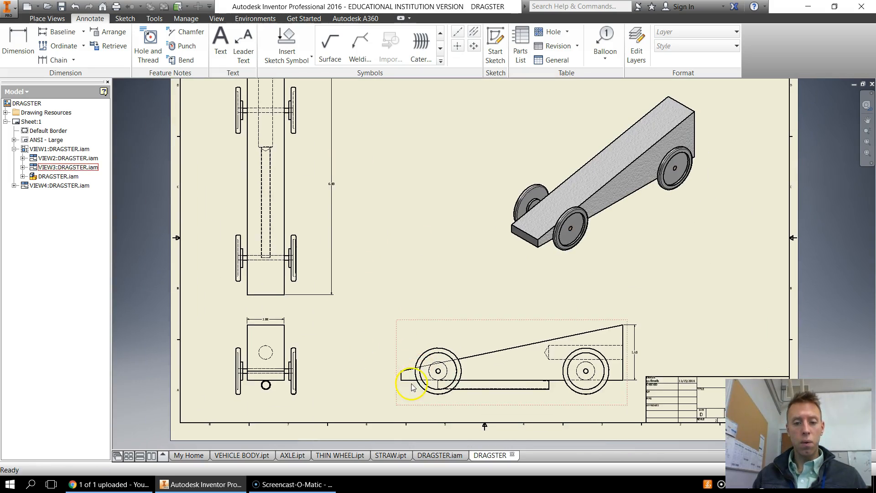
Step: Dimension the height of the body's front nose edge in the side view, placing the dimension ahead of the nose
scroll(412, 385, "down", 2)
scroll(412, 385, "up", 8)
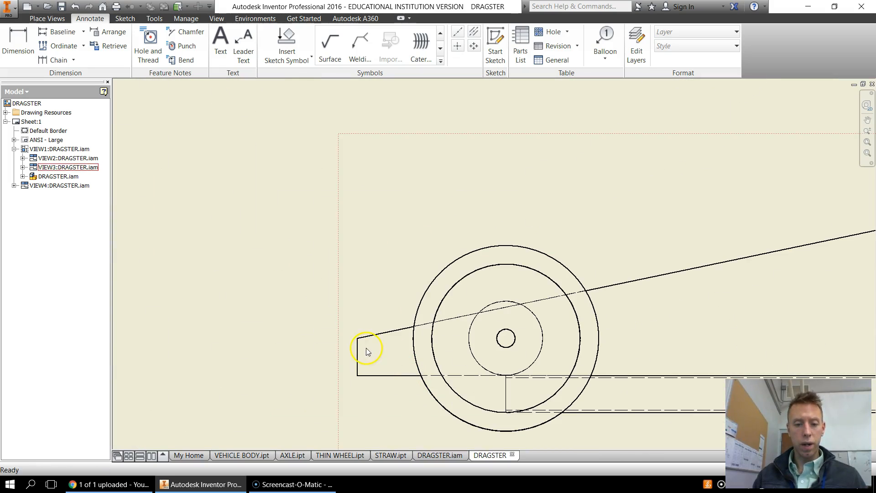
middle_click_drag(358, 348, 316, 272)
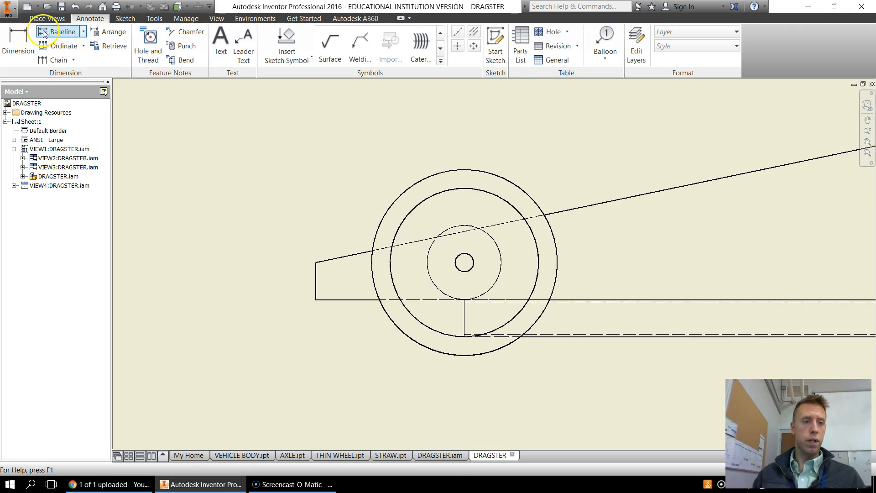
left_click(32, 57)
left_click(317, 265)
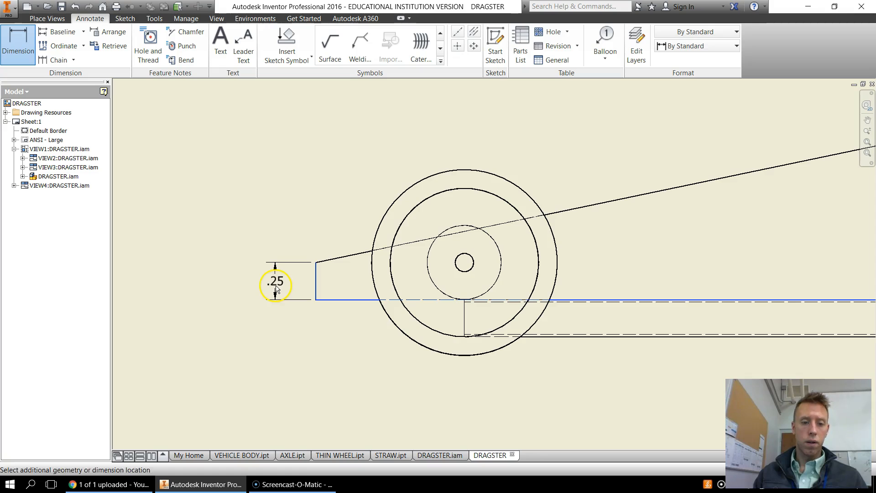
left_click(281, 284)
left_click(396, 277)
Step: Dimension the horizontal distance from the nose edge to the front axle centre in the side view, placing it well above the body
scroll(295, 297, "down", 3)
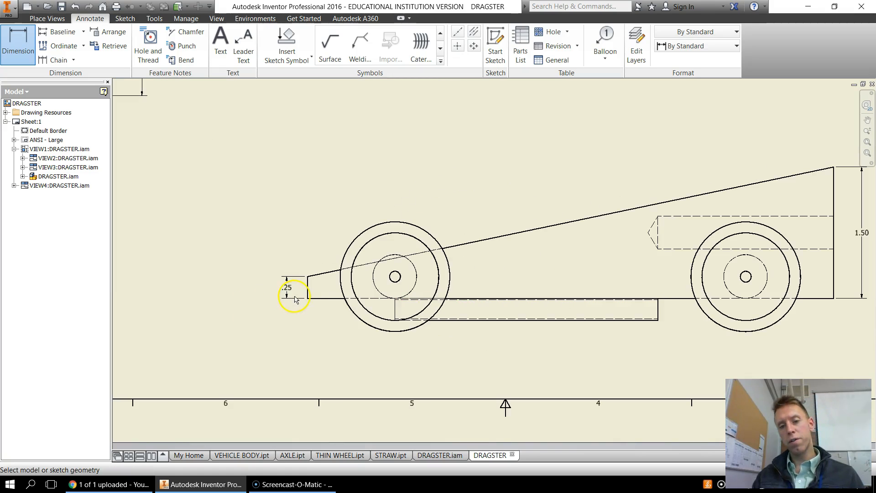
middle_click_drag(540, 297, 460, 307)
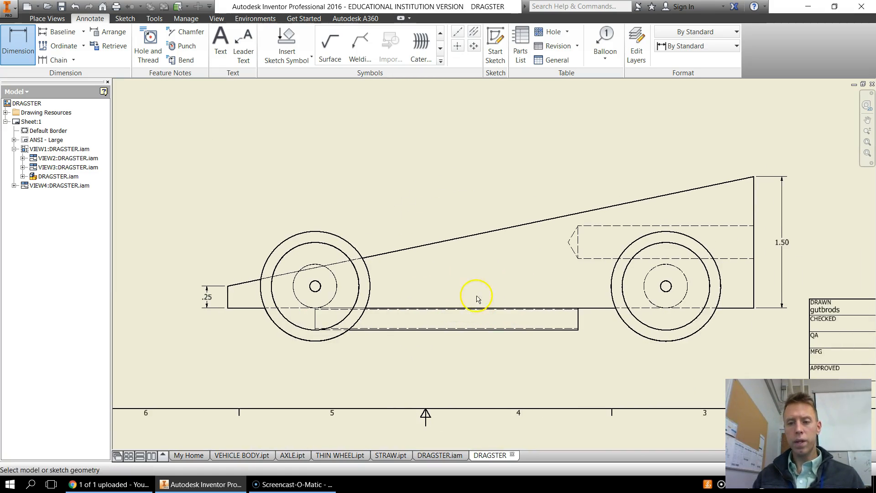
scroll(284, 278, "down", 3)
scroll(283, 283, "down", 2)
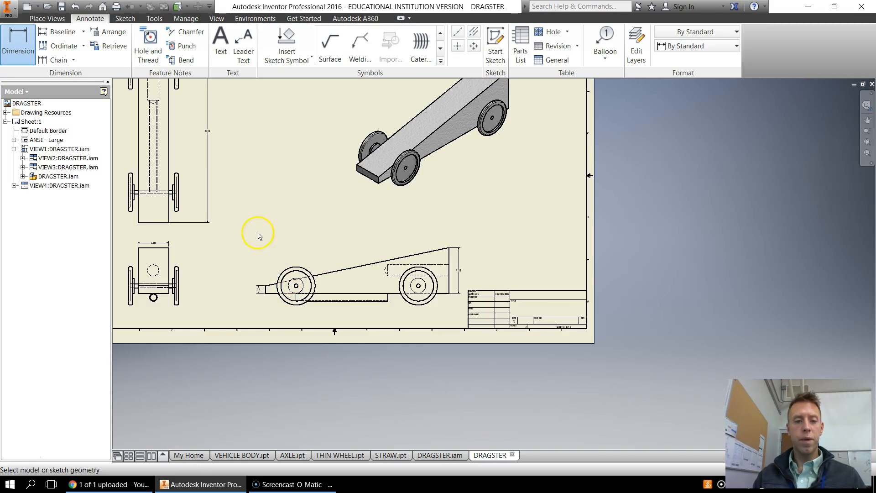
middle_click_drag(256, 233, 328, 276)
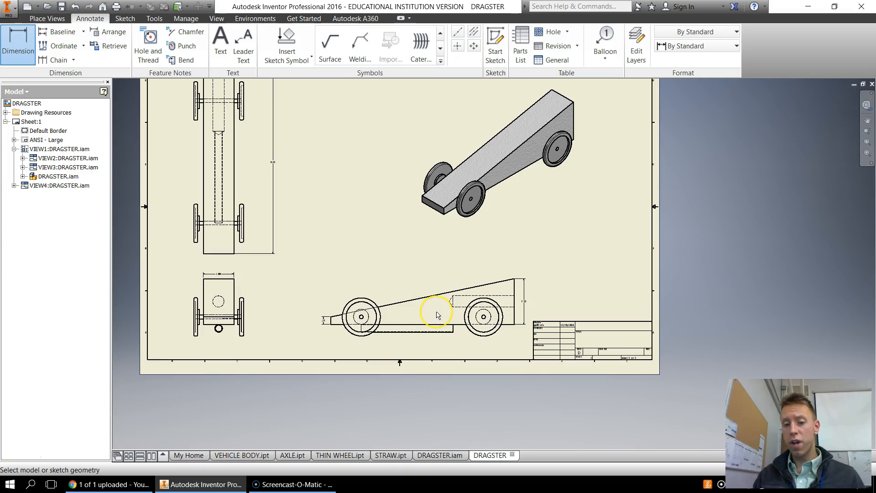
scroll(437, 313, "up", 5)
mouse_move(437, 320)
middle_mouse_down()
mouse_move(446, 307)
mouse_move(493, 300)
middle_mouse_up()
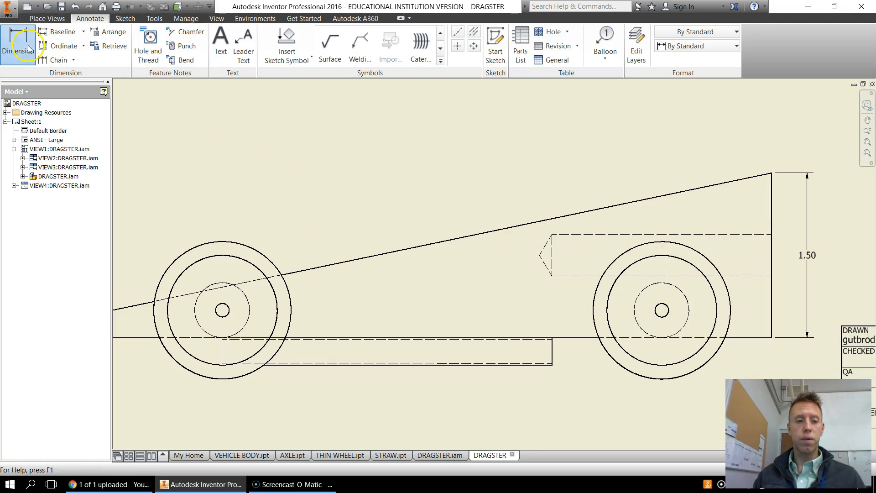
middle_click_drag(202, 297, 323, 293)
left_click(234, 319)
left_click(343, 307)
left_click(313, 177)
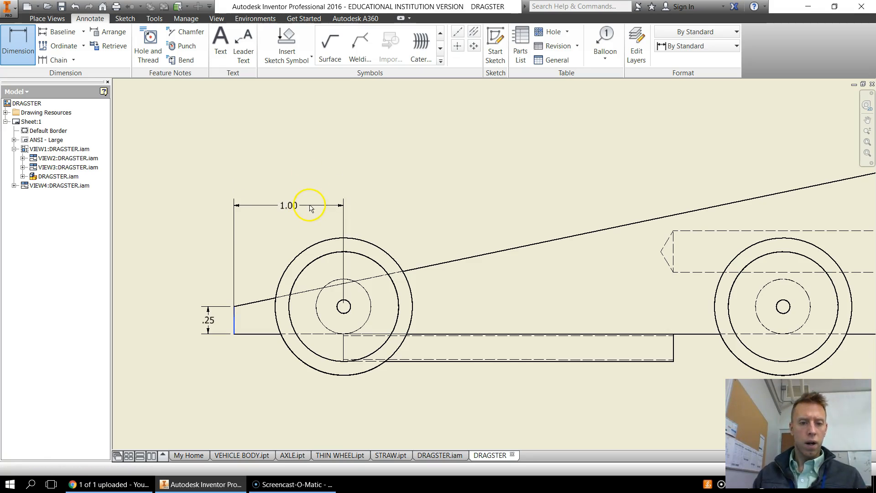
left_click(310, 116)
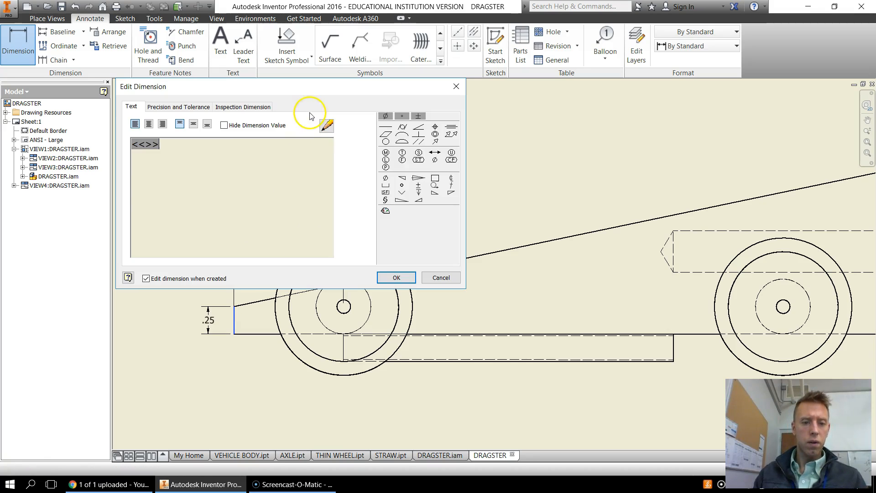
left_click(396, 278)
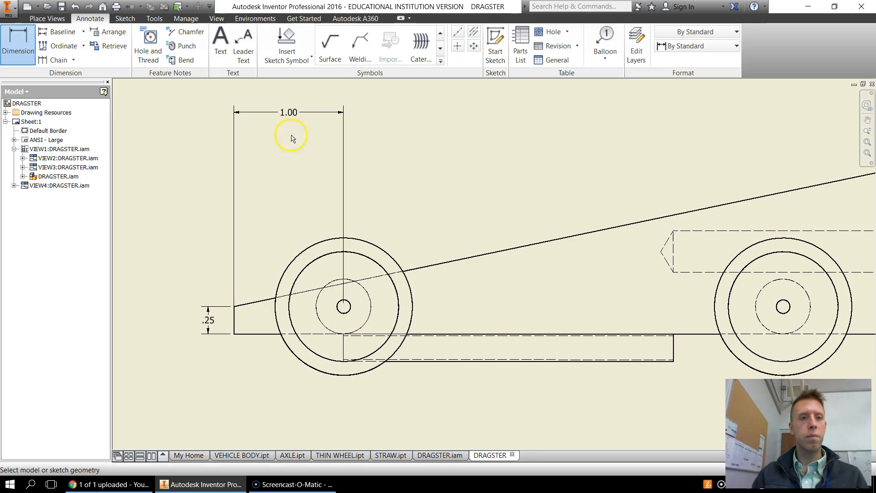
Step: Dimension the front axle centre's height from the body's bottom edge in the side view, placing it outside the nose height dimension
left_click(21, 48)
left_click(263, 334)
left_click(343, 306)
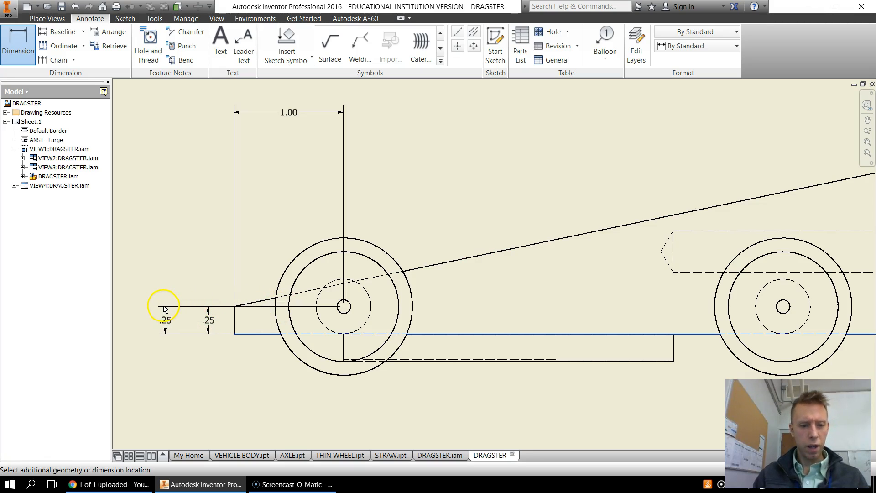
left_click(169, 310)
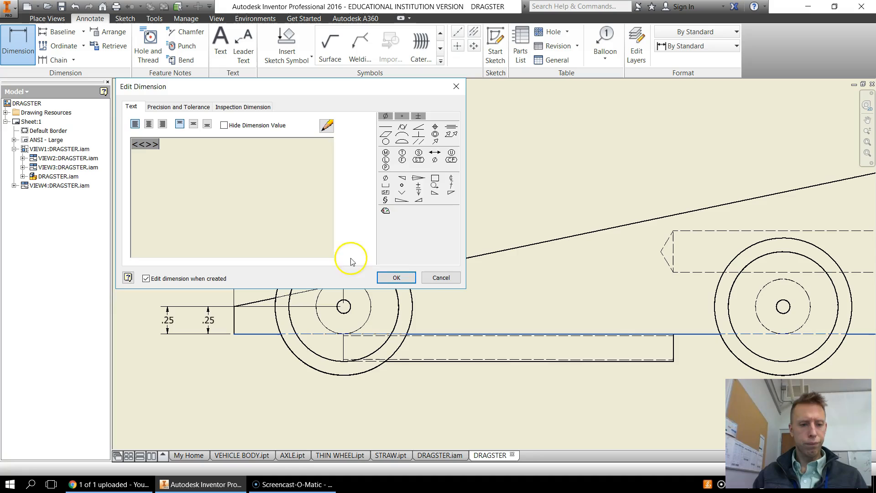
left_click(396, 276)
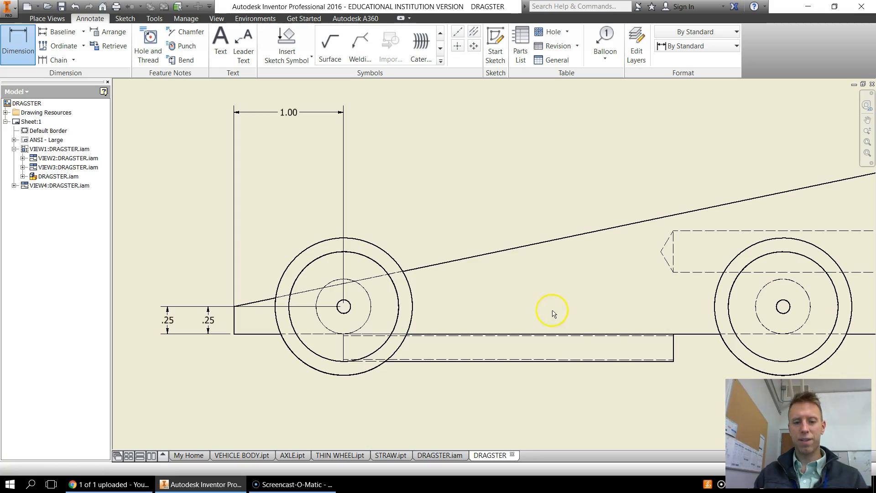
Step: Dimension the rear hole centre's height from the body's bottom edge in the side view, placing it between the rear edge and the overall height dimension
mouse_move(592, 313)
middle_mouse_down()
mouse_move(422, 294)
mouse_move(404, 300)
middle_mouse_up()
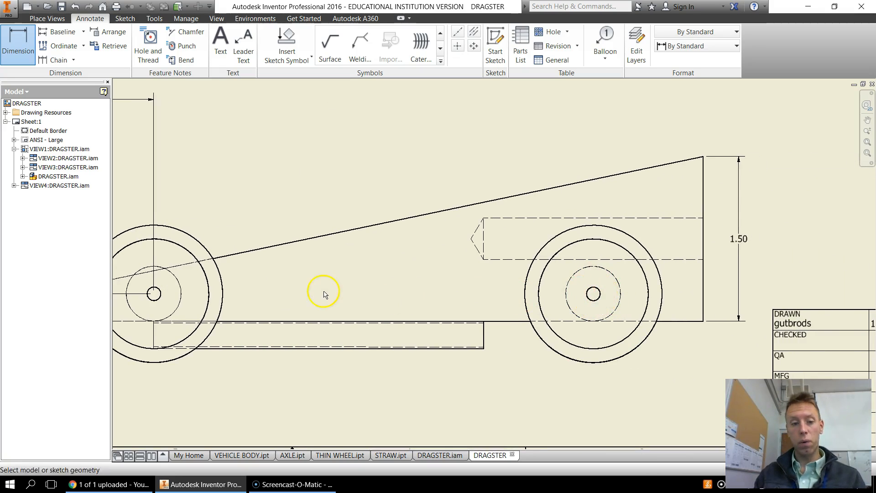
middle_click_drag(324, 294, 469, 291)
middle_click_drag(506, 210, 279, 221)
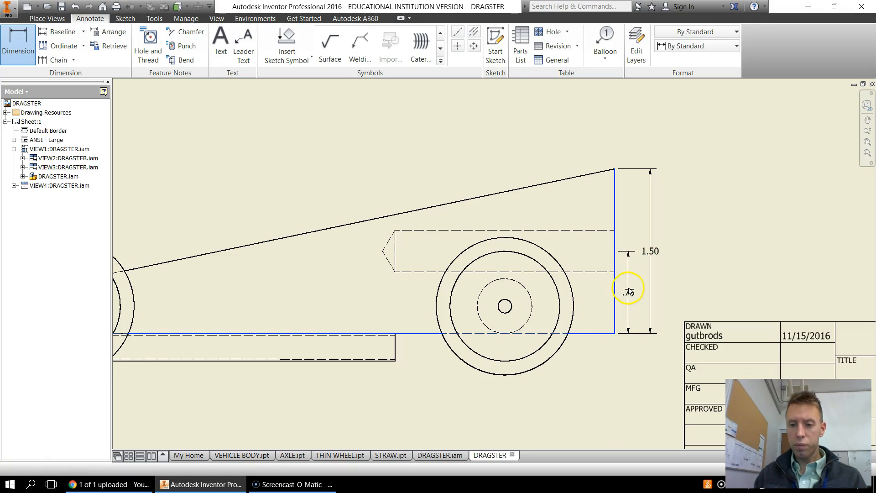
left_click(631, 291)
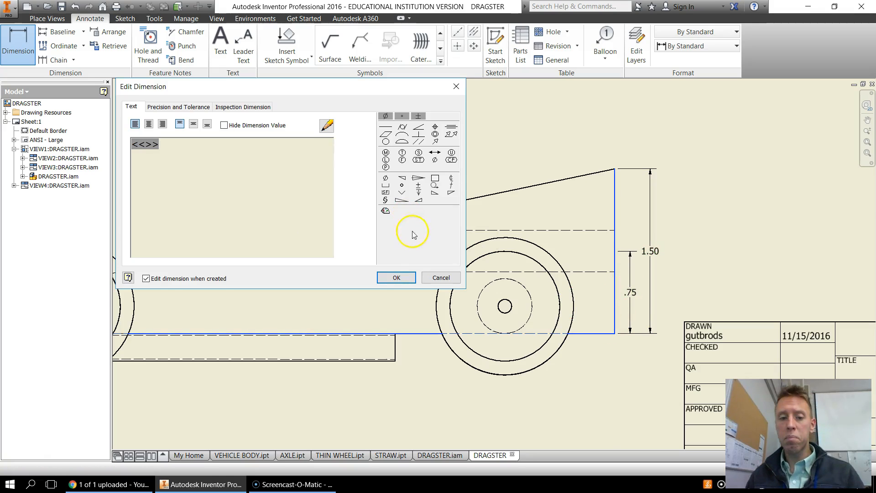
left_click(407, 279)
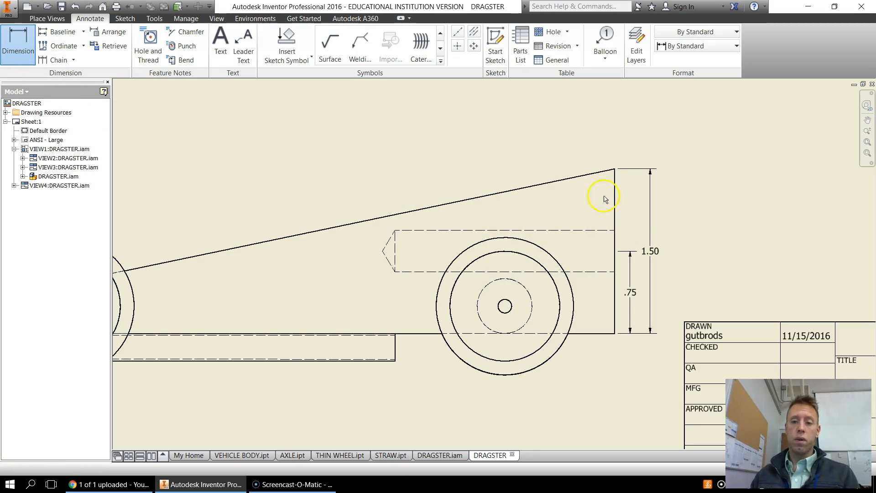
Step: Dimension the rear hole's depth in the side view from the rear edge to the end of its straight portion, placing it above the body
left_click(613, 235)
left_click(395, 231)
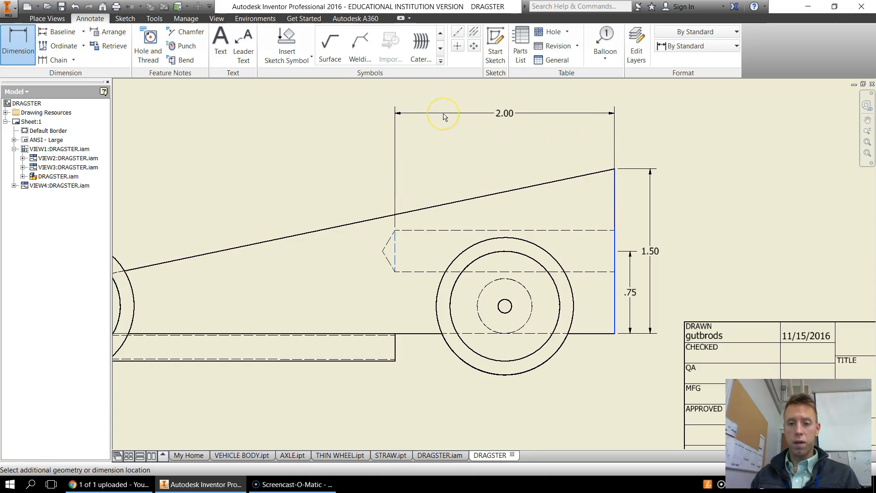
left_click(444, 114)
left_click(401, 279)
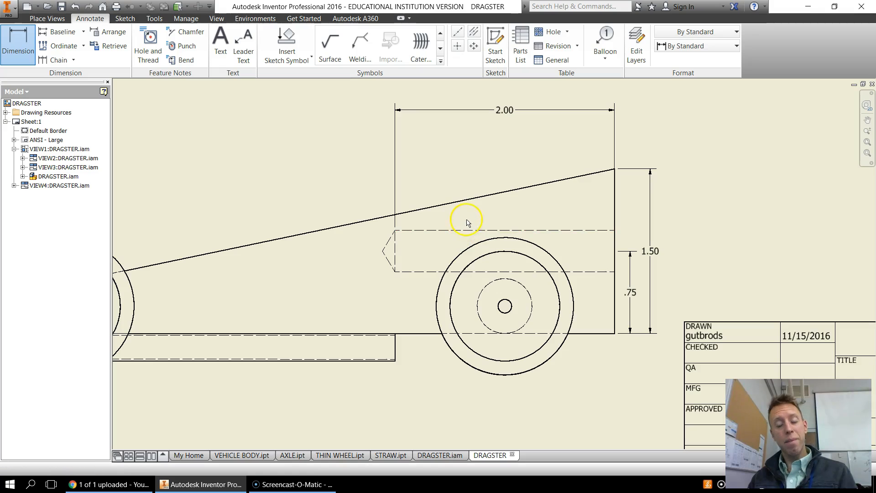
Step: Dimension the hole's width between its two hidden lines at the rear edge of the top view, placing it just beyond the body
scroll(421, 254, "down", 5)
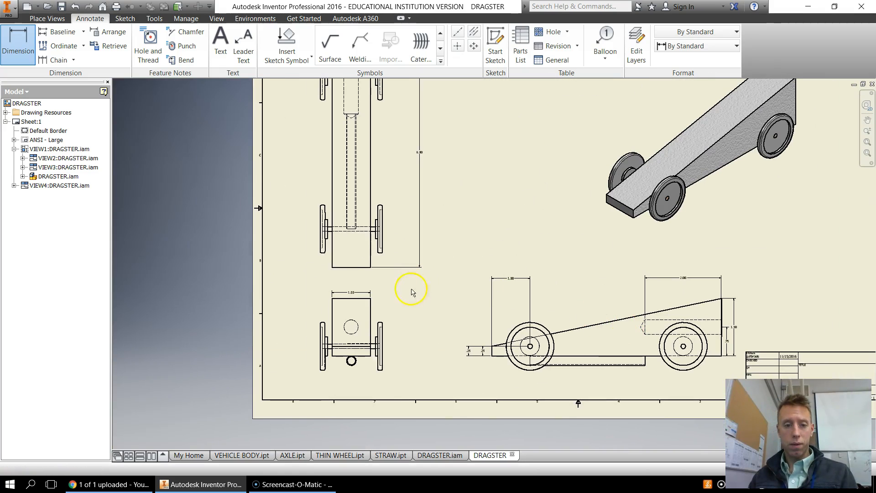
scroll(402, 223, "down", 3)
scroll(406, 222, "up", 6)
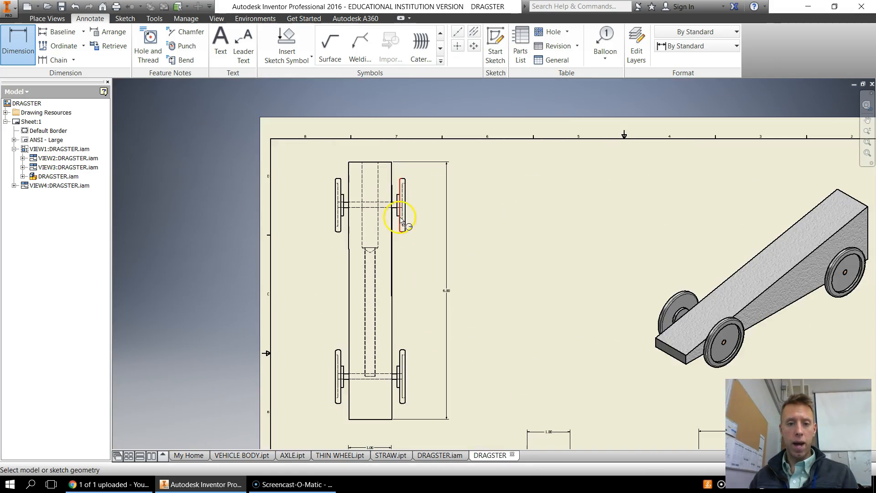
scroll(463, 302, "down", 2)
scroll(468, 308, "up", 5)
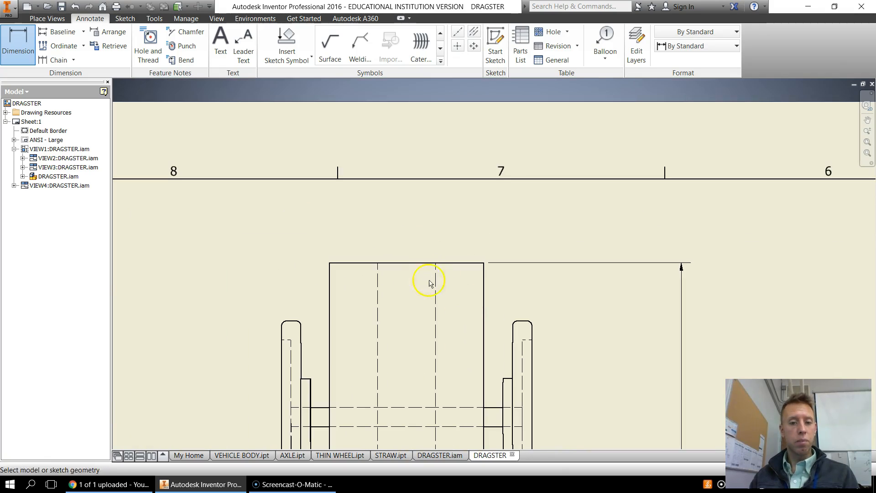
left_click(378, 264)
left_click(435, 263)
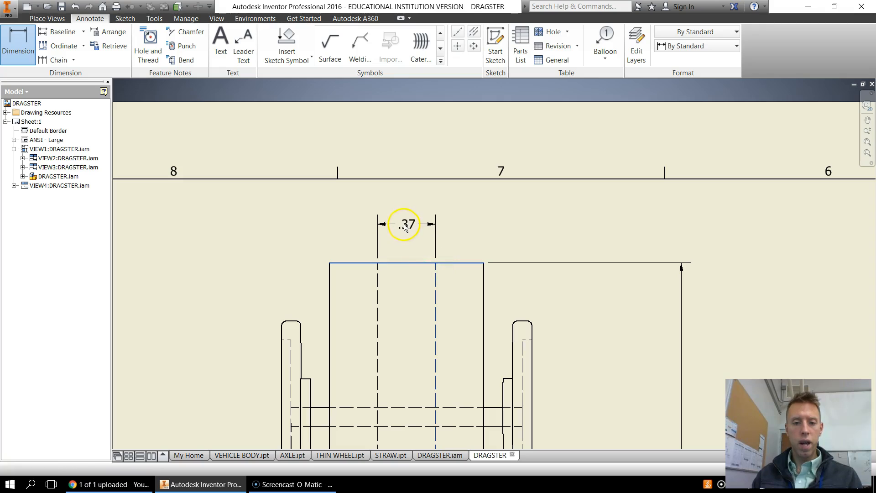
left_click(405, 230)
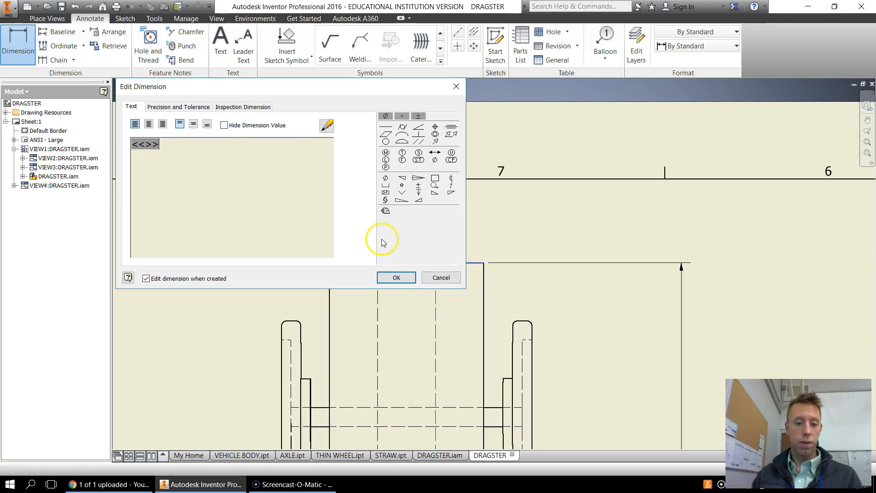
left_click(399, 277)
Step: Dimension the horizontal distance from the body's lower corner to the straw's centre in the front view, placing it below the straw
scroll(507, 320, "up", 2)
scroll(516, 332, "up", 1)
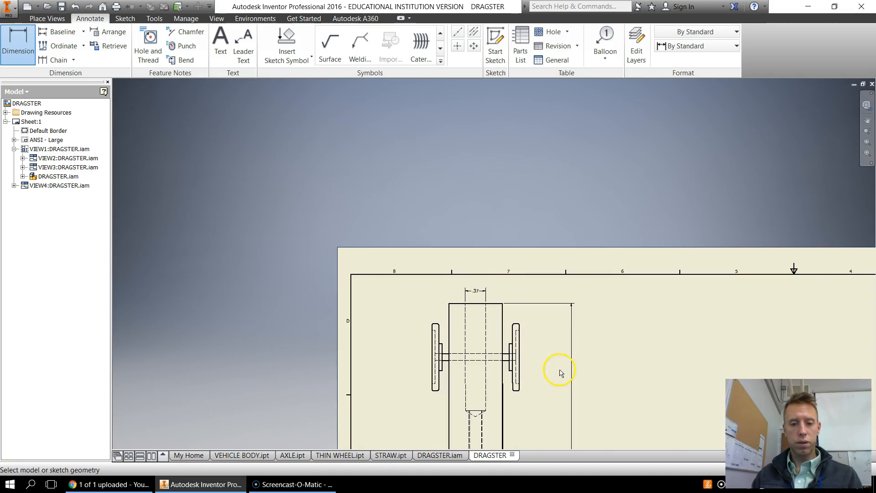
scroll(454, 294, "up", 2)
scroll(458, 319, "up", 1)
scroll(459, 320, "up", 1)
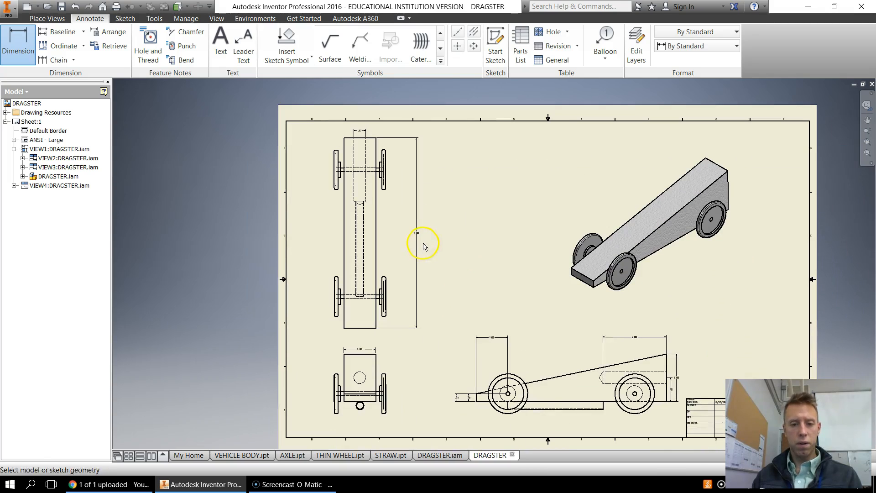
scroll(434, 303, "down", 3)
mouse_move(577, 390)
middle_mouse_down()
mouse_move(401, 163)
mouse_move(365, 192)
middle_mouse_up()
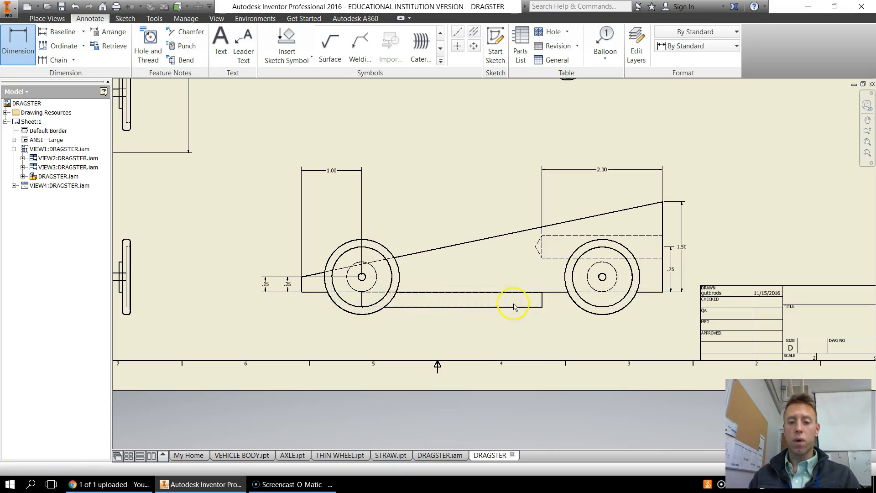
middle_click_drag(343, 301, 570, 301)
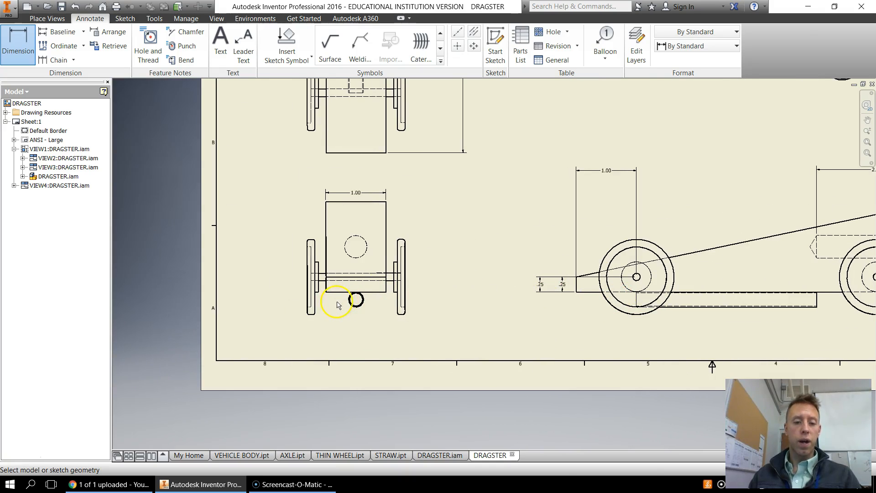
scroll(340, 304, "down", 4)
left_click(311, 280)
left_click(372, 297)
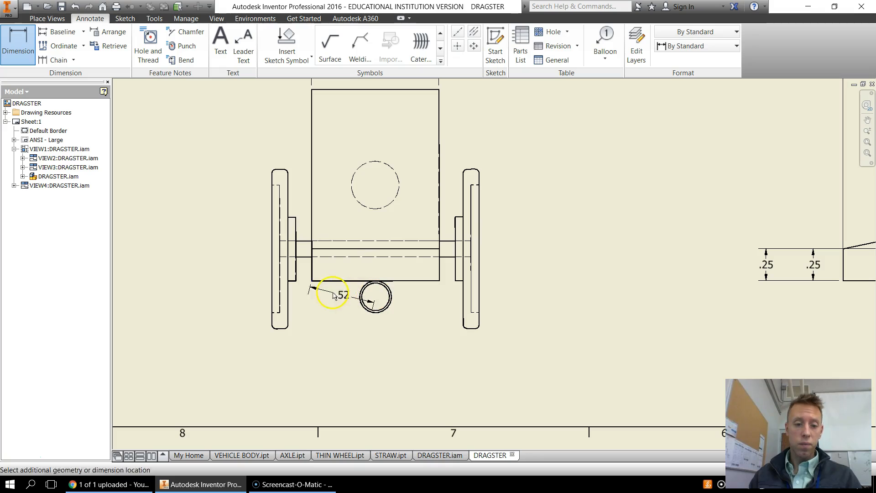
left_click(338, 335)
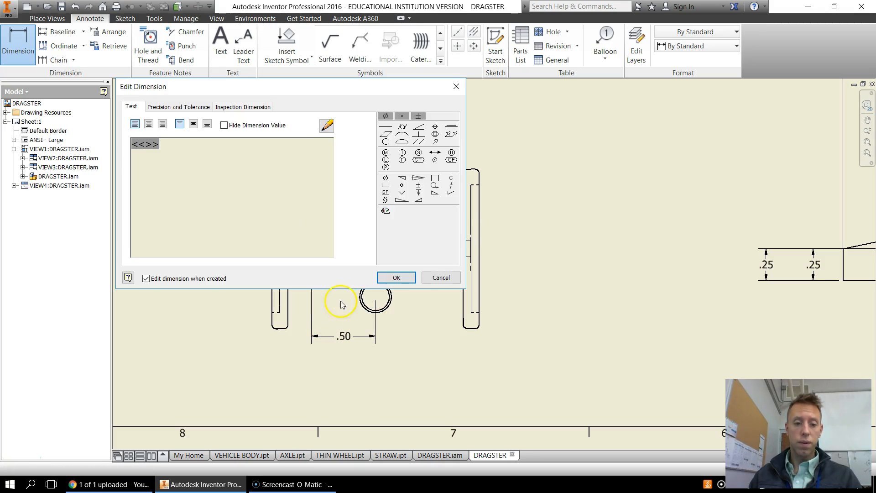
left_click(392, 276)
scroll(497, 283, "up", 3)
scroll(537, 282, "up", 3)
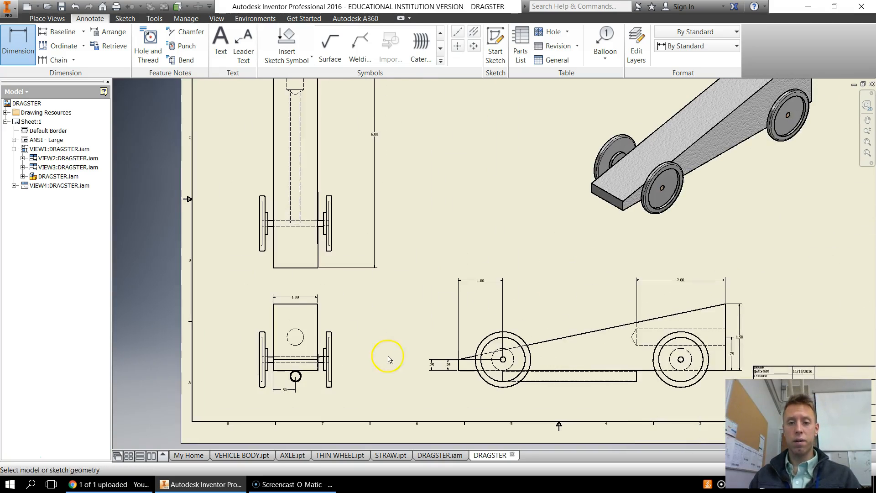
scroll(484, 331, "up", 2)
scroll(488, 327, "down", 5)
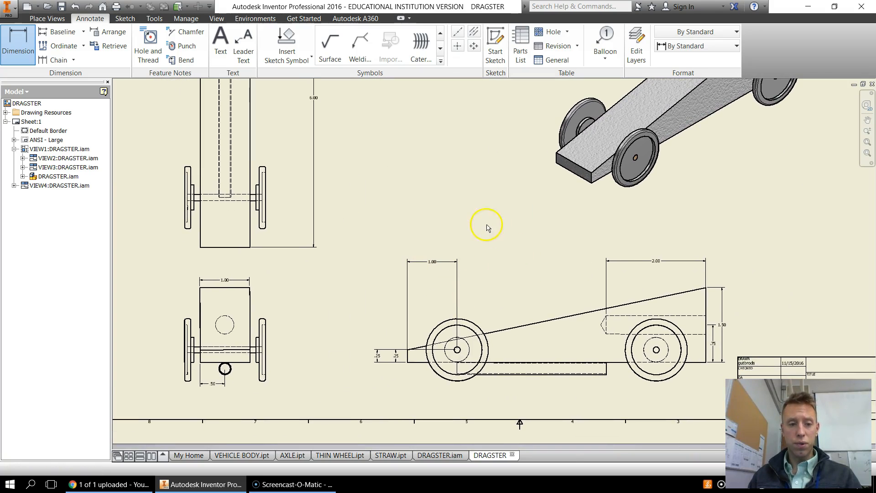
middle_click_drag(481, 262, 473, 259)
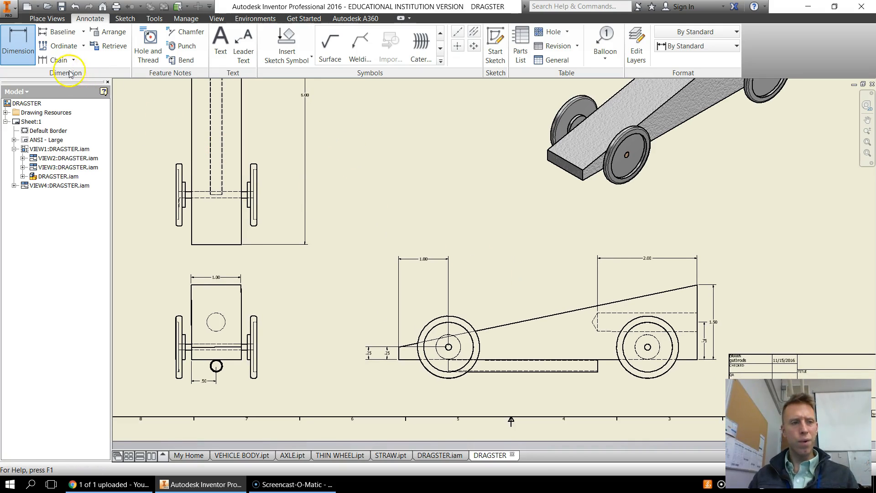
left_click(20, 48)
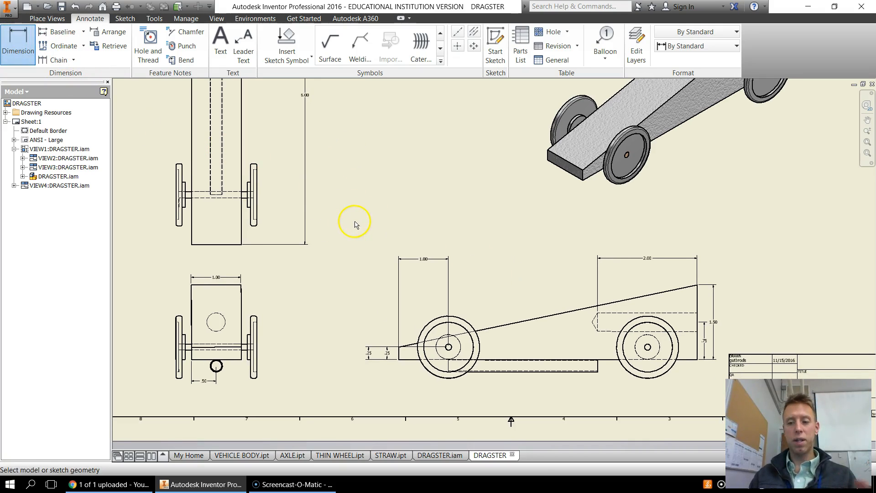
key("Escape")
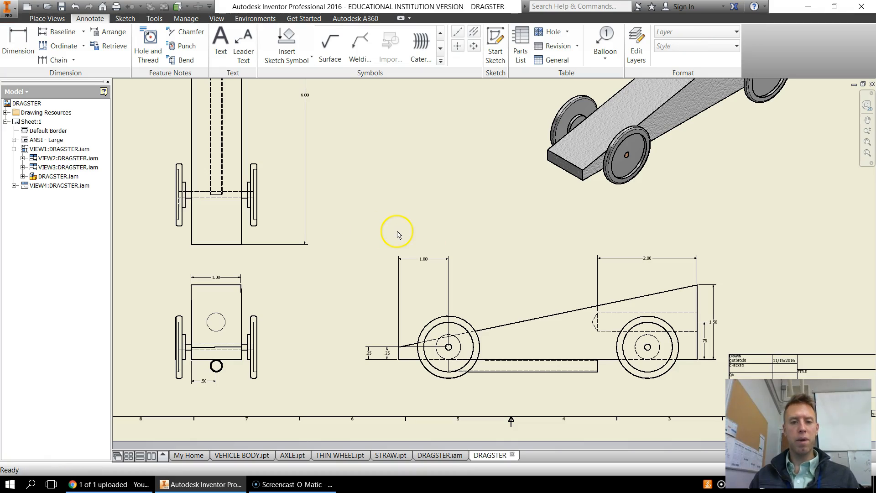
Step: Examine the text, precision and tolerance settings of the nose-to-front-axle dimension in the side view without changing them
double_click(425, 260)
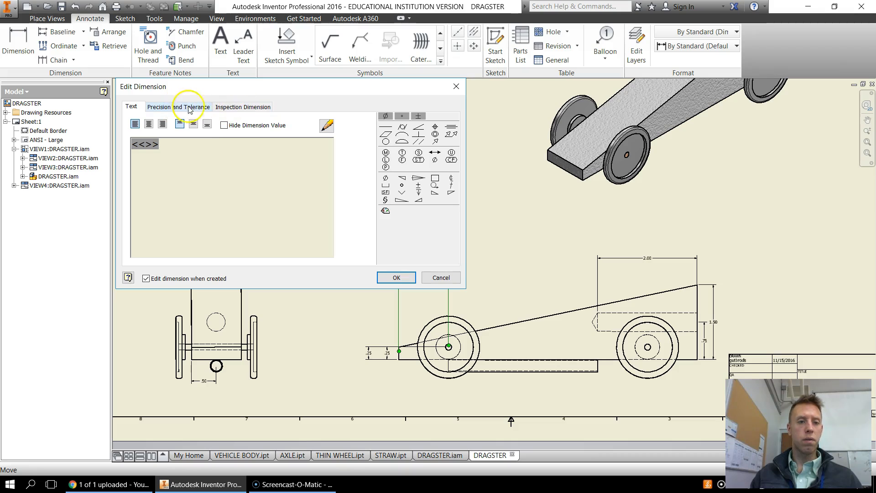
left_click(235, 107)
left_click(176, 106)
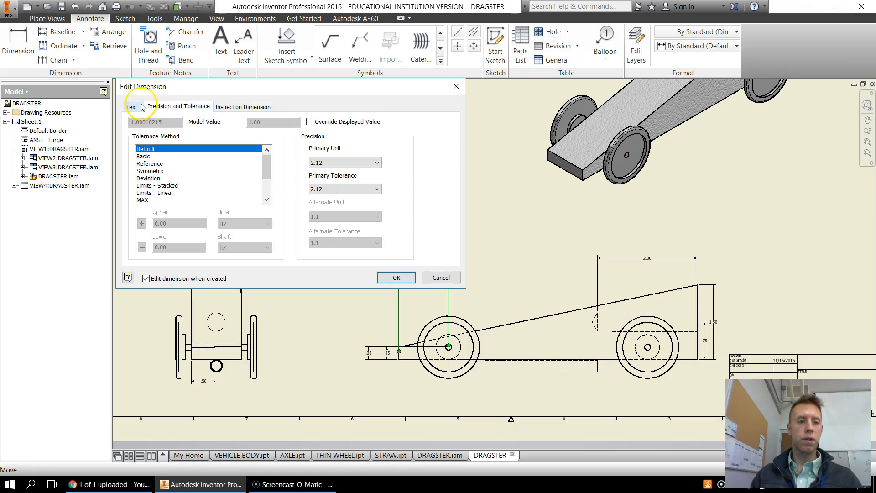
left_click(131, 107)
left_click(456, 86)
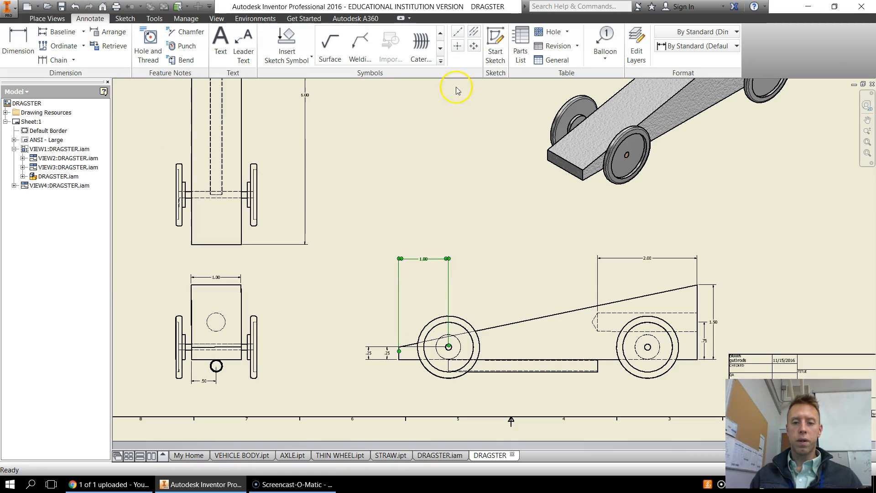
right_click(423, 260)
key("Escape")
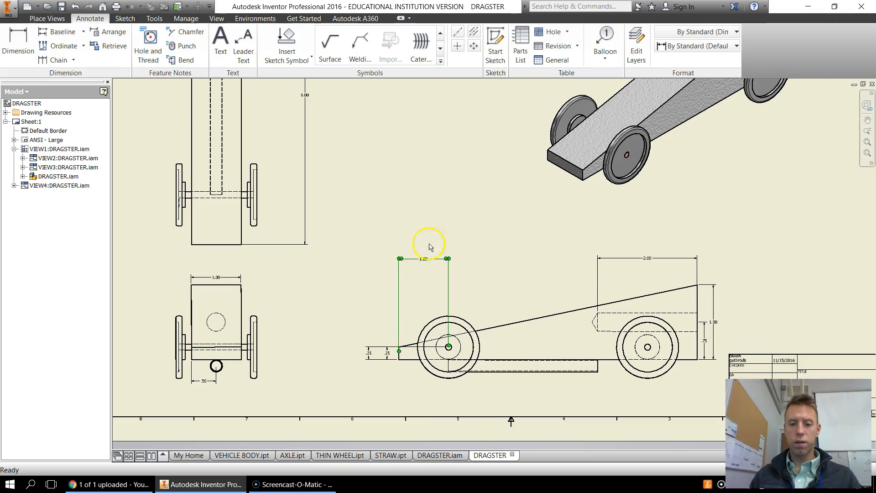
Step: Move the nose-to-front-axle dimension slightly higher above the body in the side view
left_click_drag(424, 261, 427, 255)
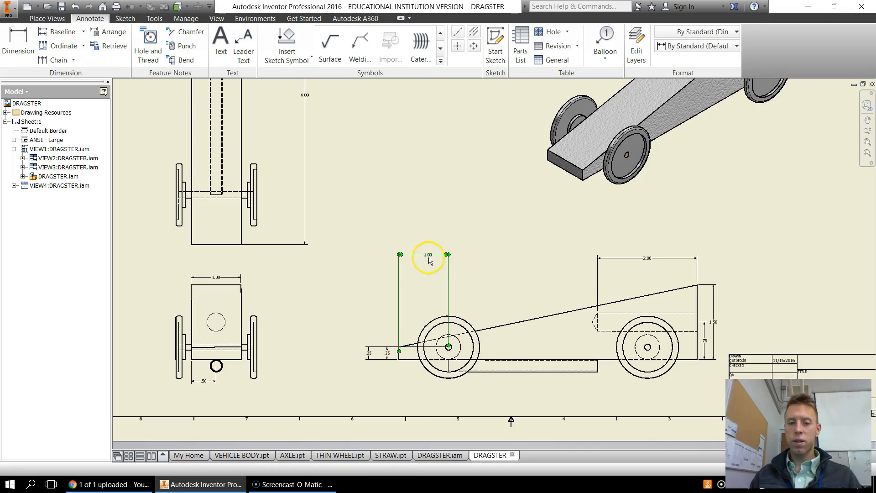
key("Escape")
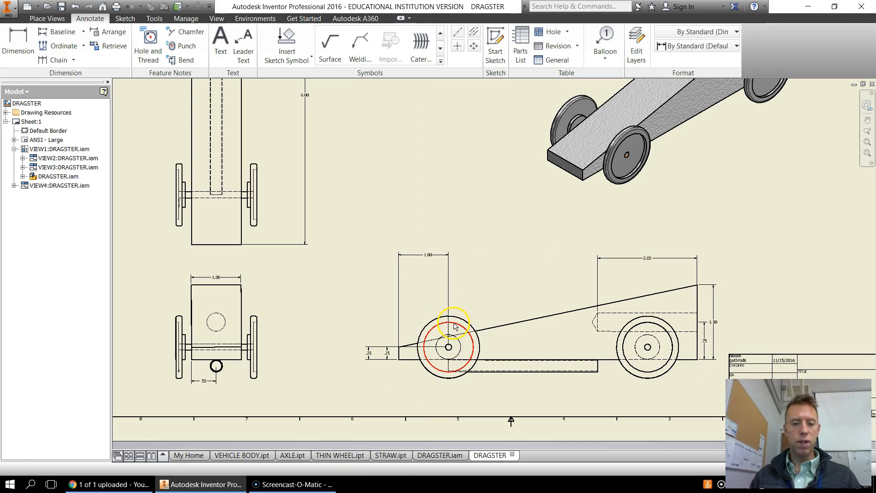
scroll(419, 324, "down", 3)
scroll(540, 274, "up", 4)
mouse_move(540, 256)
middle_mouse_down()
mouse_move(469, 338)
mouse_move(468, 329)
middle_mouse_up()
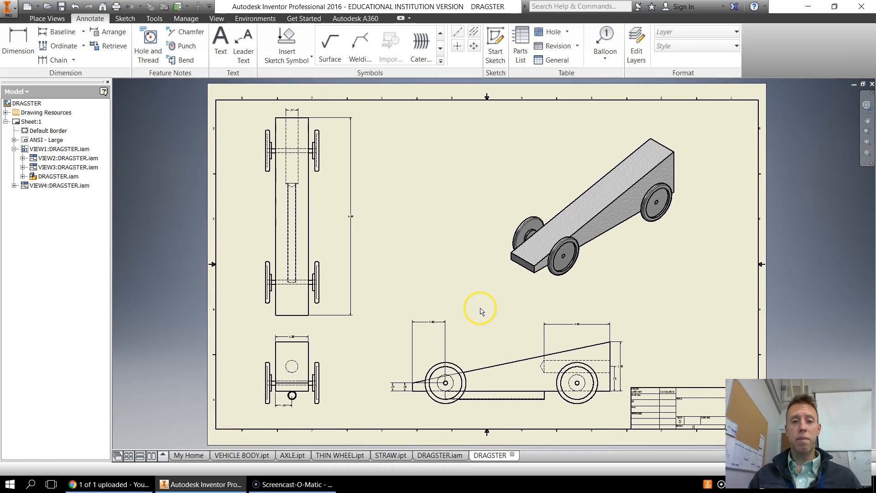